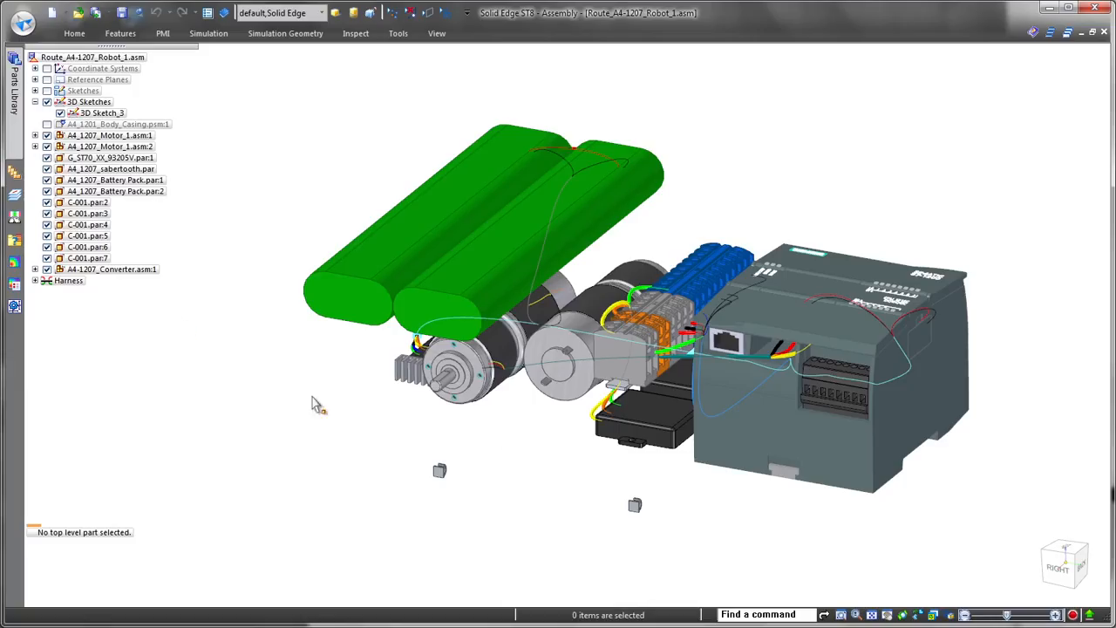
Step: Open the Motor_PD3557 part of the second motor subassembly for in-place editing
scroll(543, 463, up, 5)
click(581, 449)
click(635, 513)
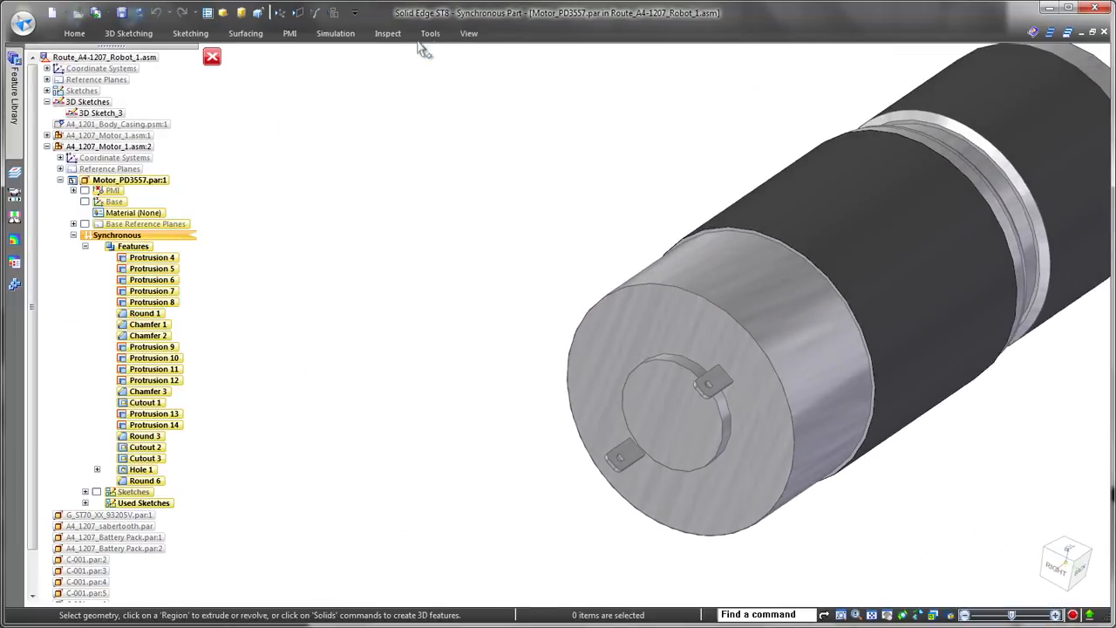
Step: Assign terminals 1 and 2 of component R-239 to the holes in the motor's two contact tabs
click(431, 36)
click(495, 88)
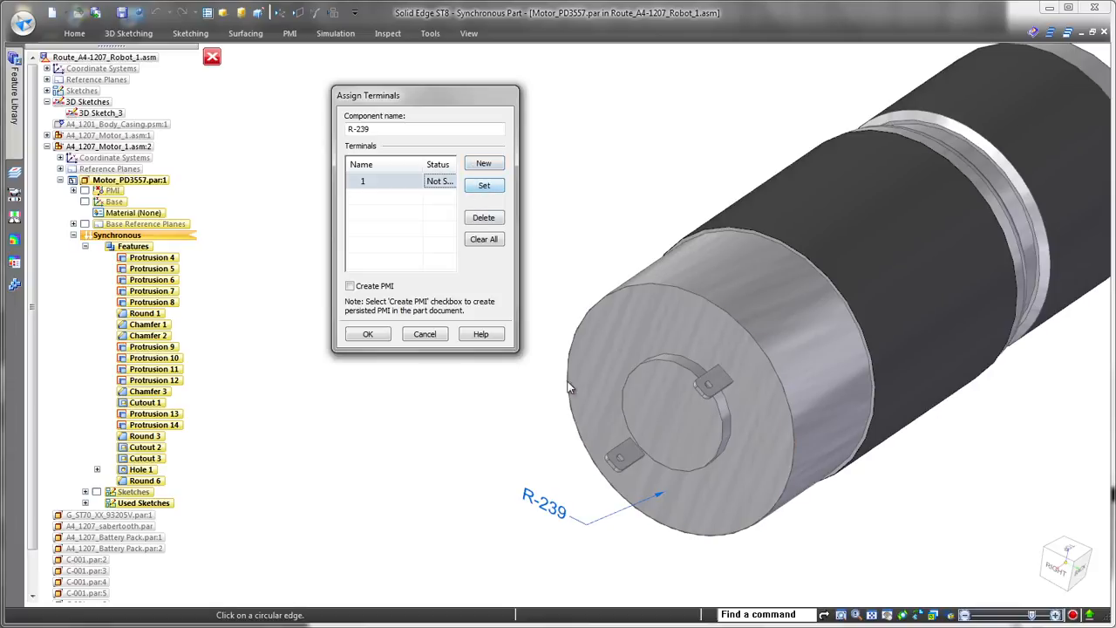
click(620, 459)
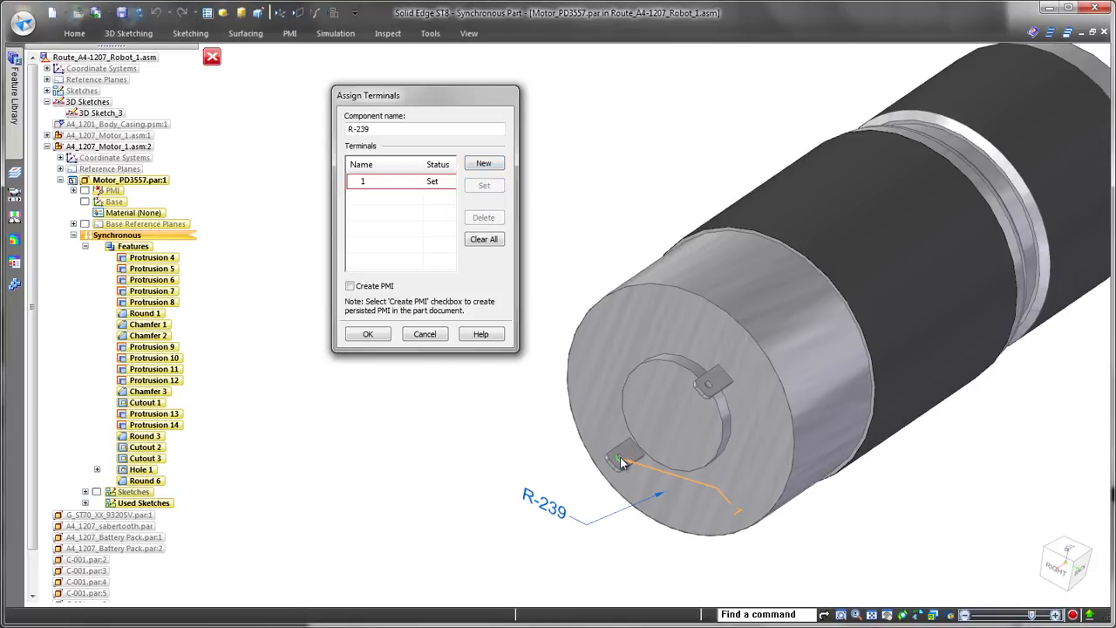
click(484, 165)
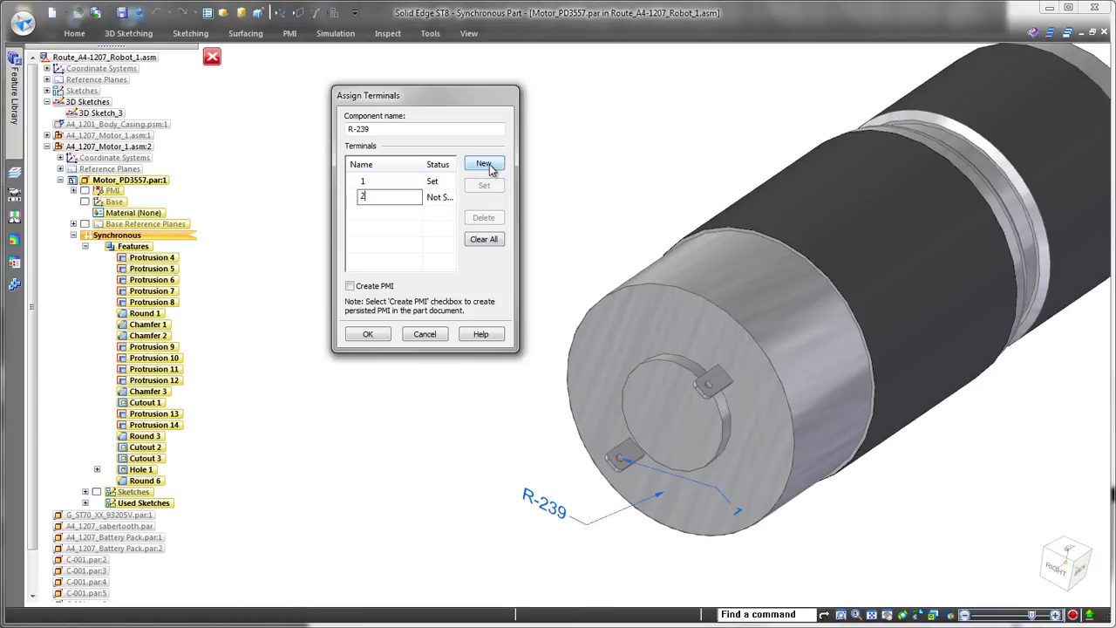
middle_drag(665, 404, 791, 301)
scroll(727, 408, up, 4)
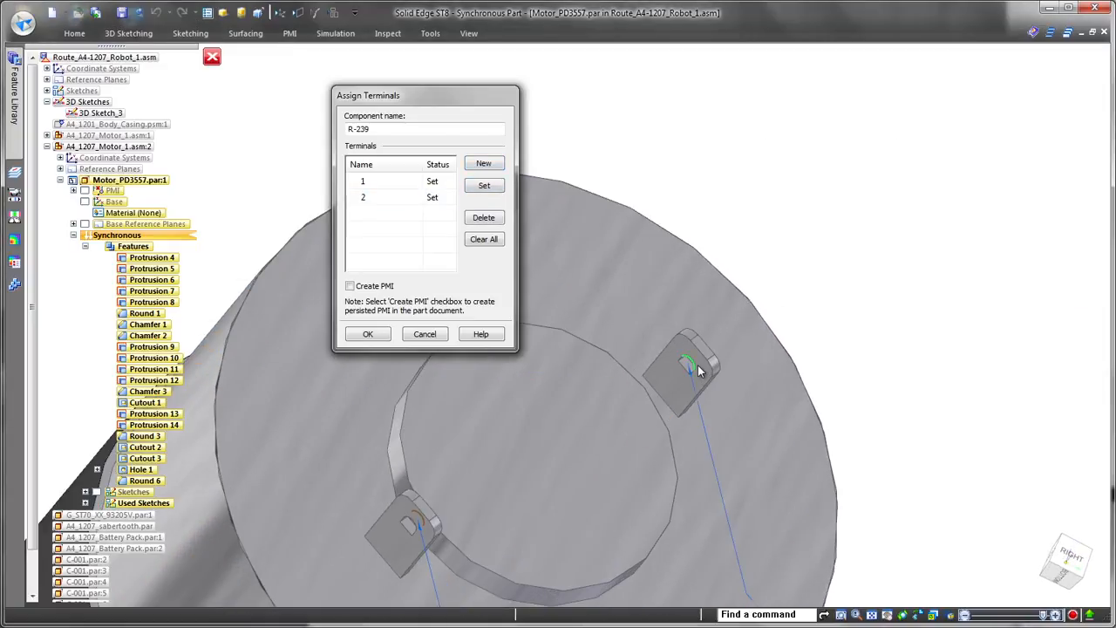
Step: Turn on Create PMI for the terminals, accept the assignment and return to the robot assembly
scroll(717, 357, down, 5)
middle_drag(661, 397, 502, 507)
click(374, 289)
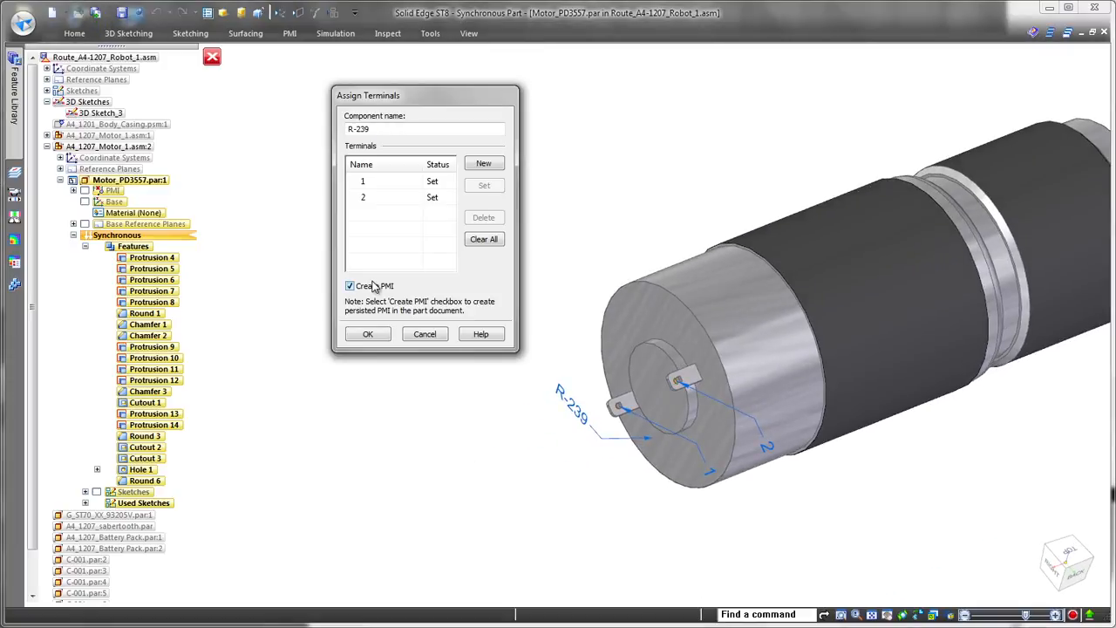
click(368, 335)
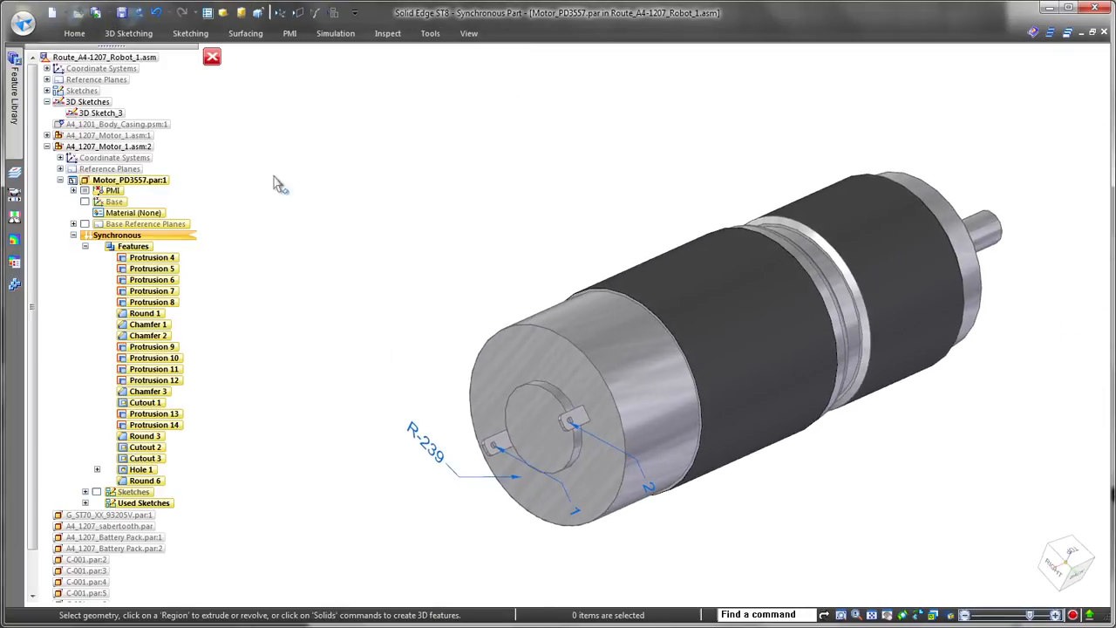
click(213, 59)
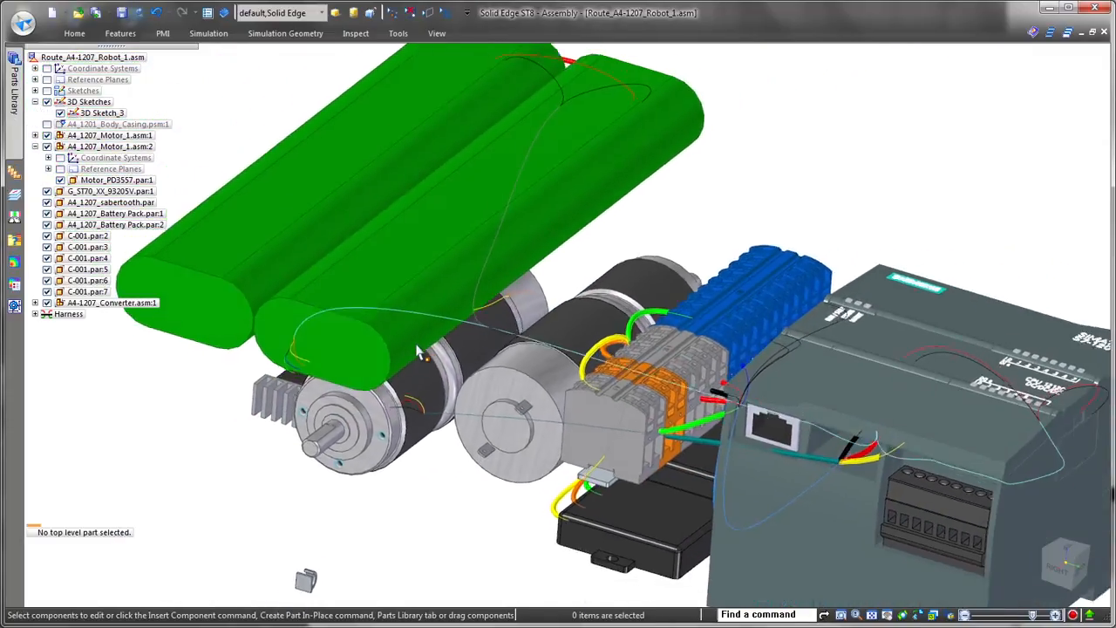
Step: Enter the harness design environment and route the teal cable through clip C-001.par:3, flipping the routing direction
click(398, 33)
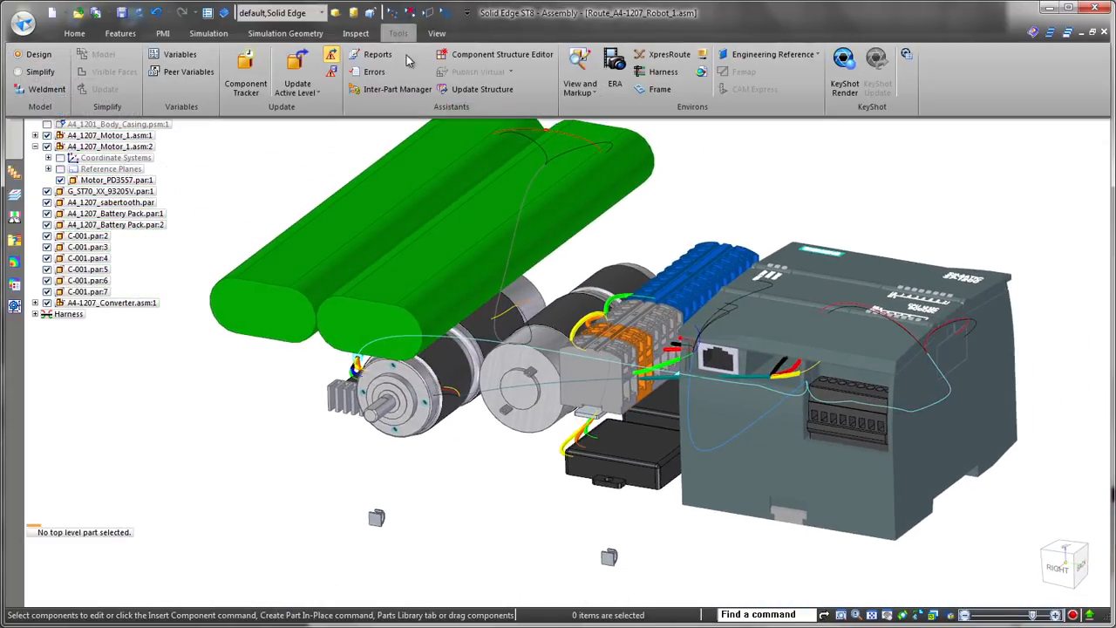
click(653, 75)
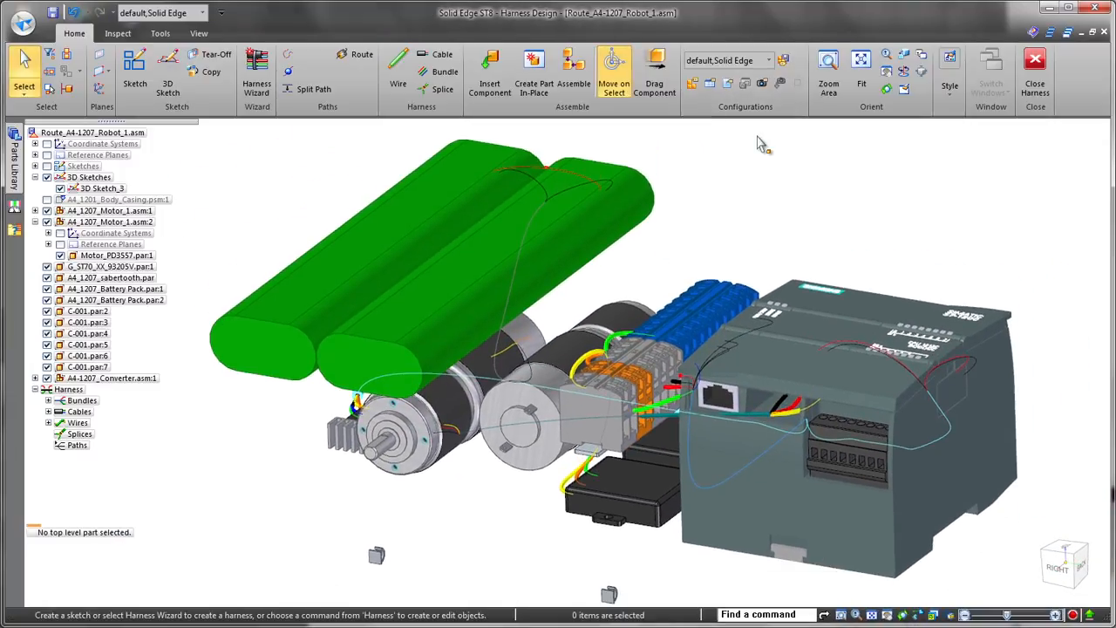
click(357, 55)
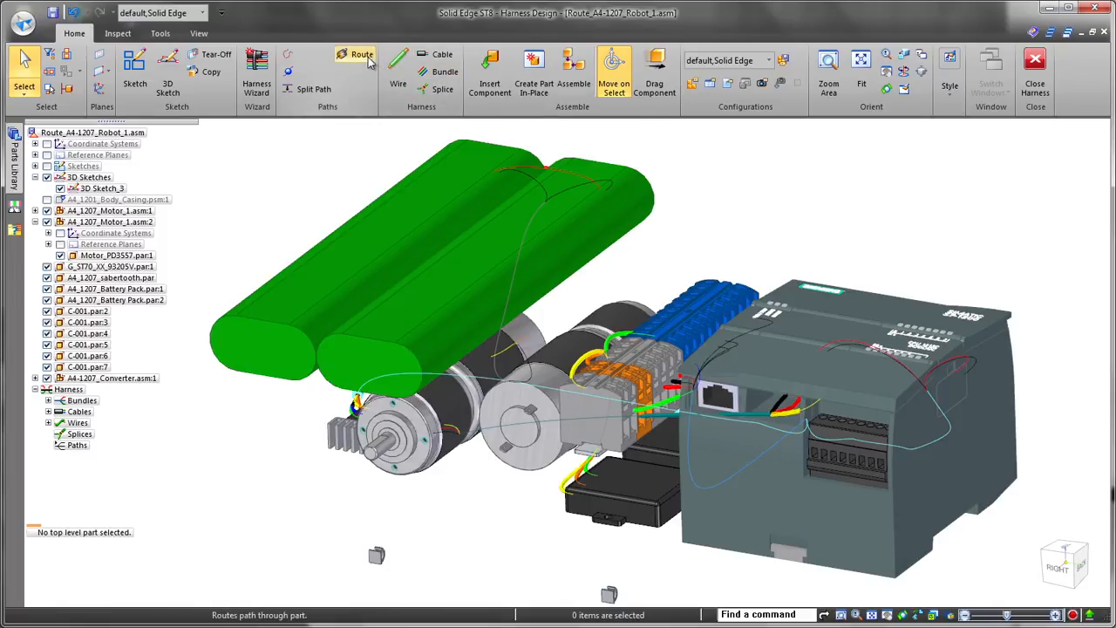
scroll(778, 456, up, 4)
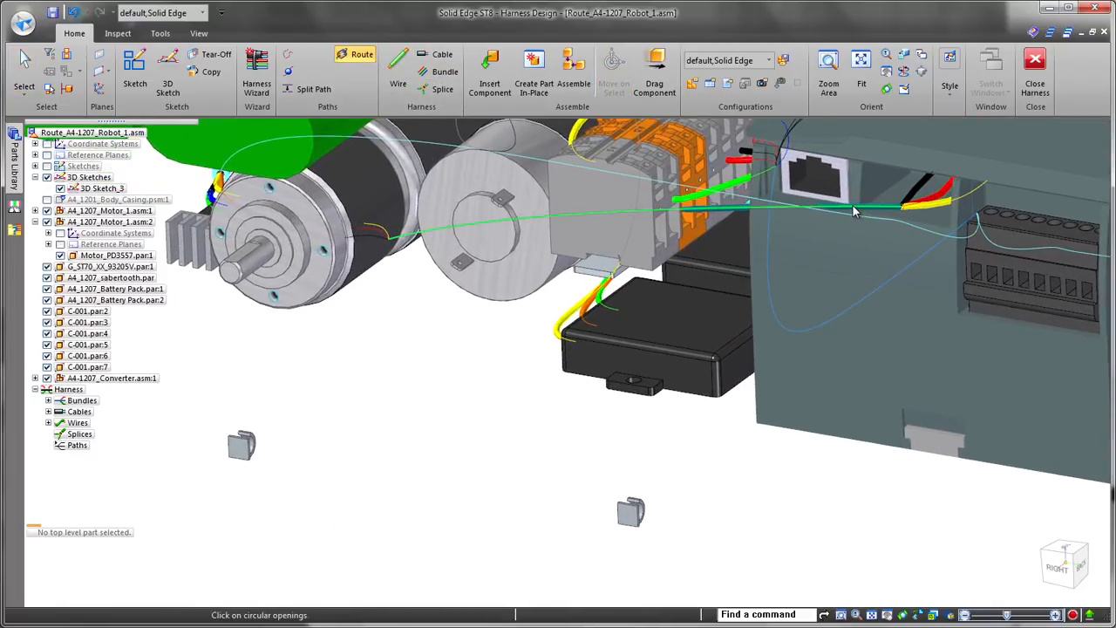
scroll(738, 399, up, 3)
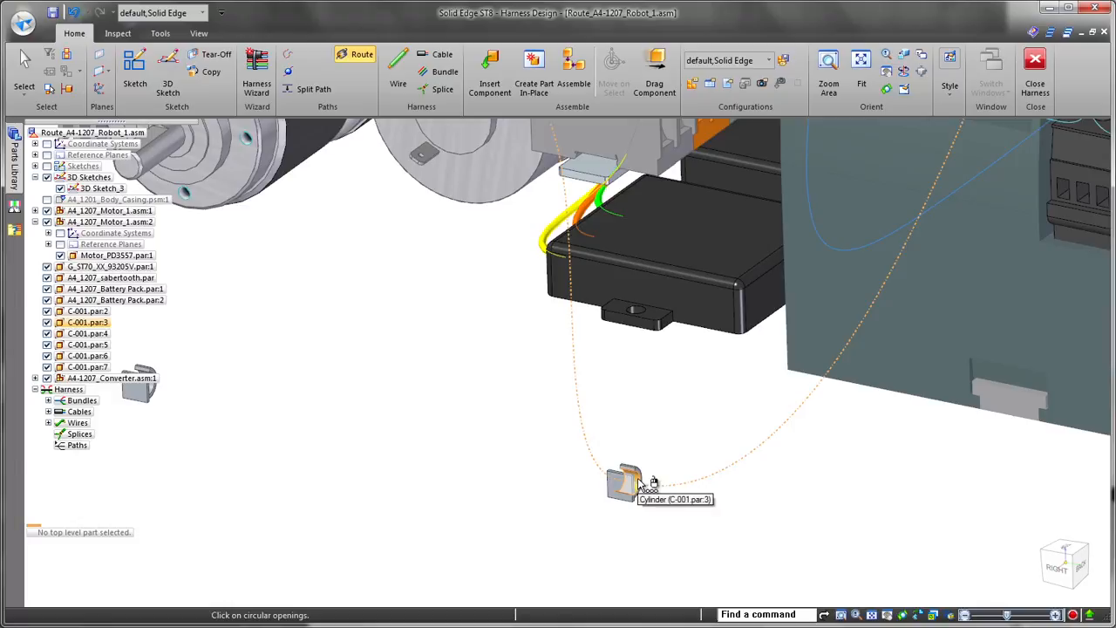
click(640, 484)
key(f)
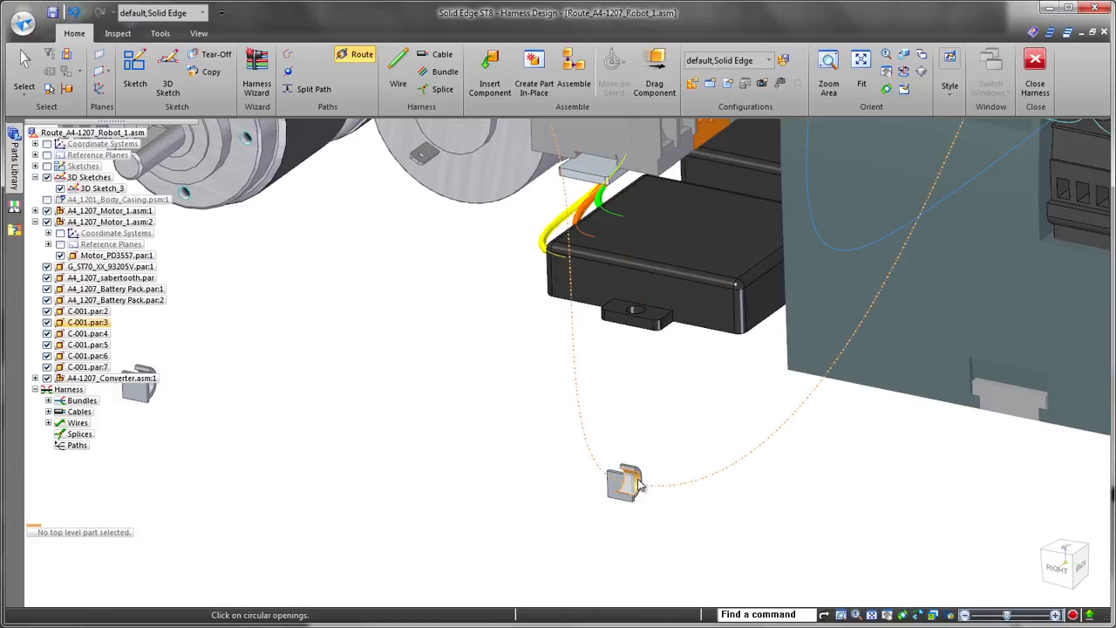
click(640, 484)
Step: Continue routing the teal cable through the other clip in front of the motors and end the routing
middle_drag(541, 464, 358, 405)
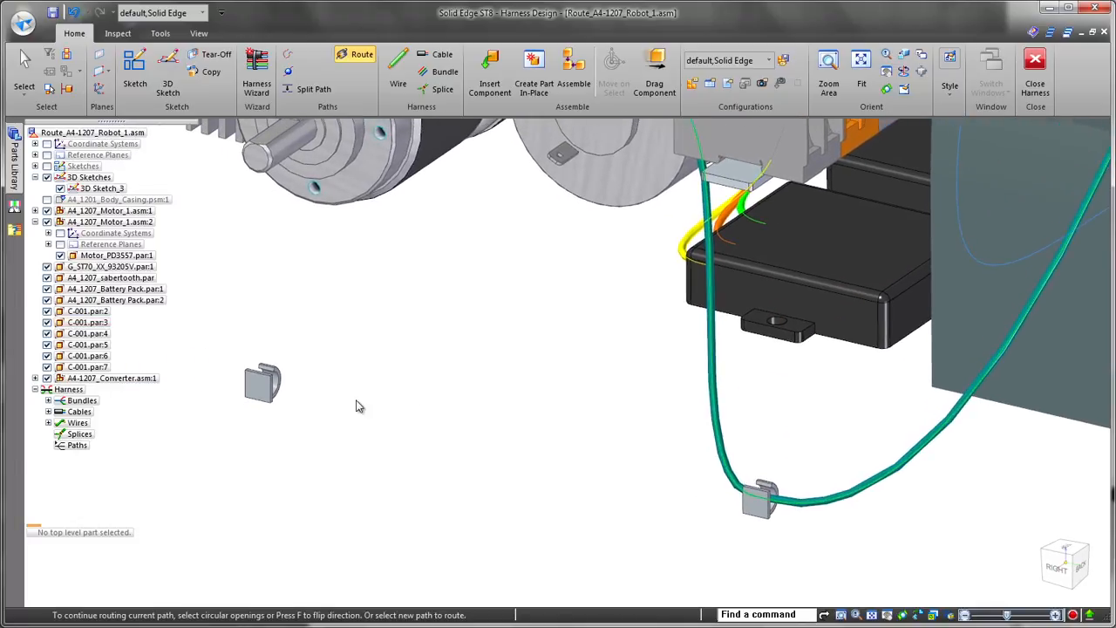
click(275, 391)
middle_drag(499, 349, 710, 473)
key(Escape)
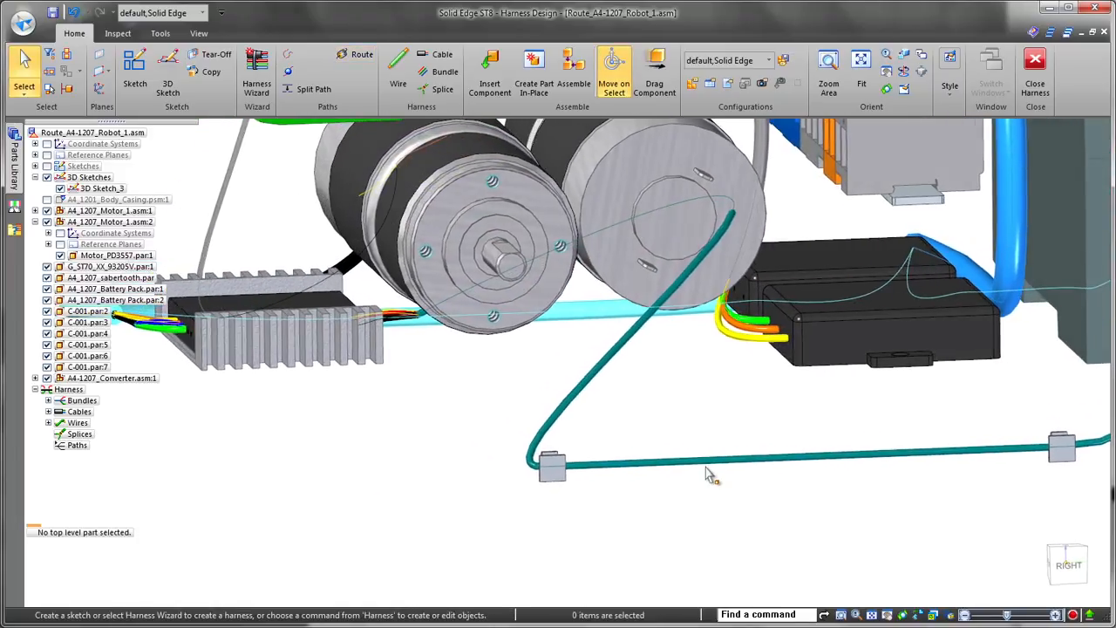
Step: Edit cable C1's path by moving its point at the second motor's face down below the first motor
click(713, 466)
click(768, 524)
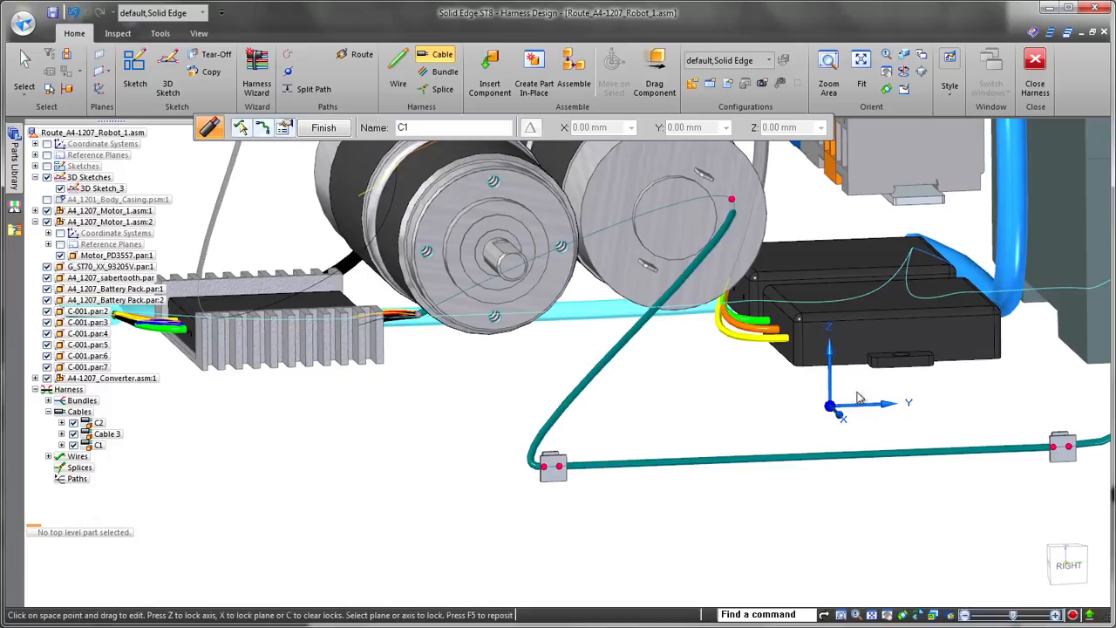
click(857, 393)
drag(729, 201, 586, 367)
middle_drag(586, 367, 558, 460)
right_click(535, 485)
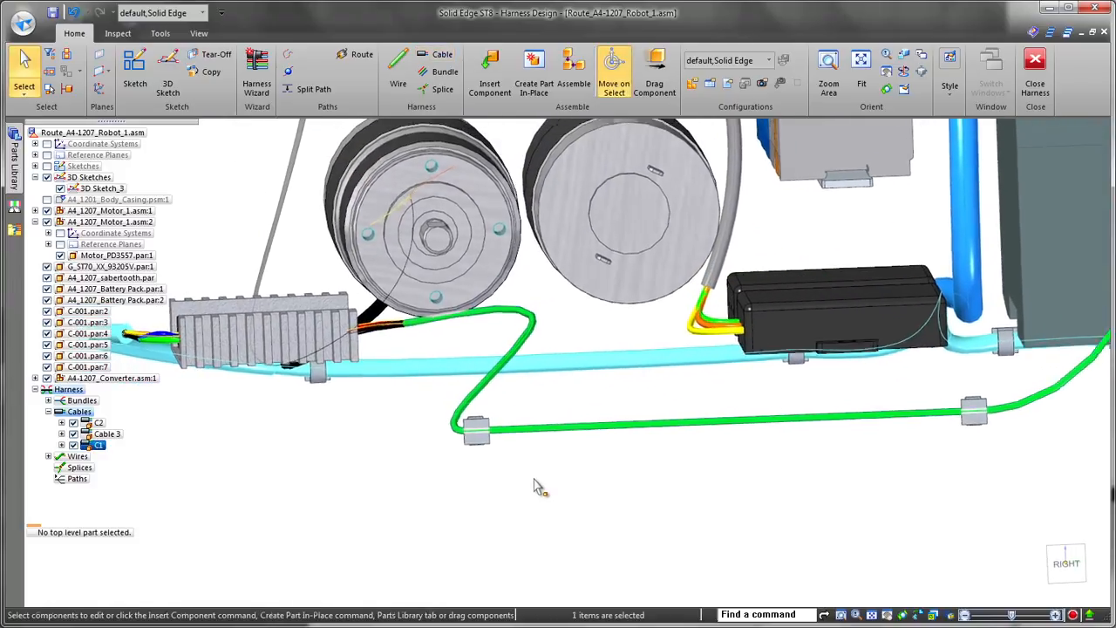
click(538, 499)
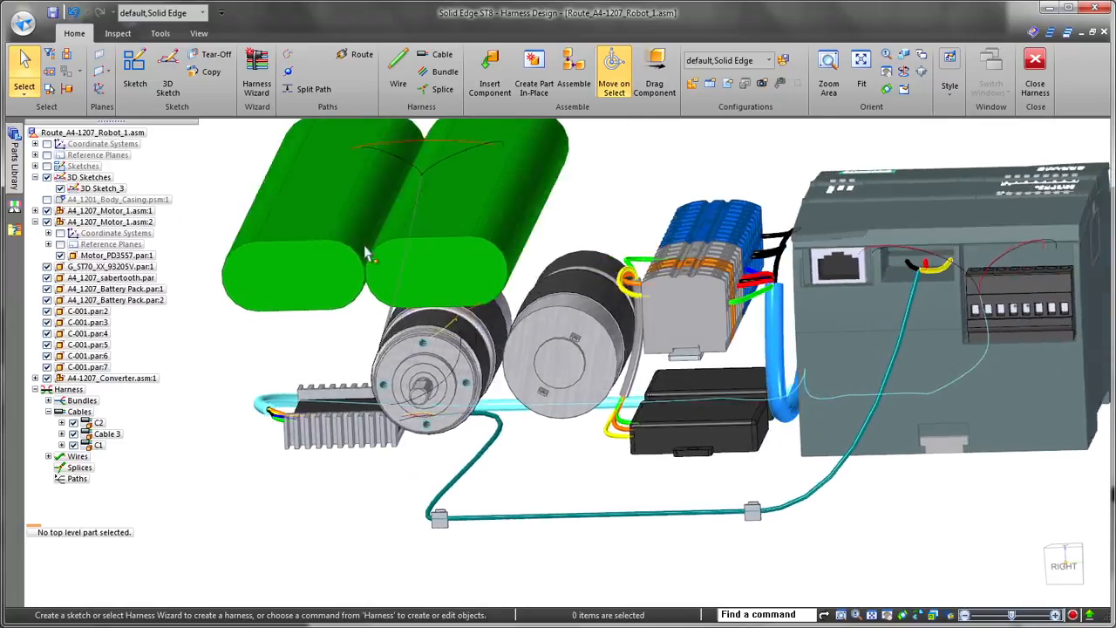
Step: Split cable C1's path between the two clips and draw a curved path from the split point to the second motor's terminal end
click(314, 91)
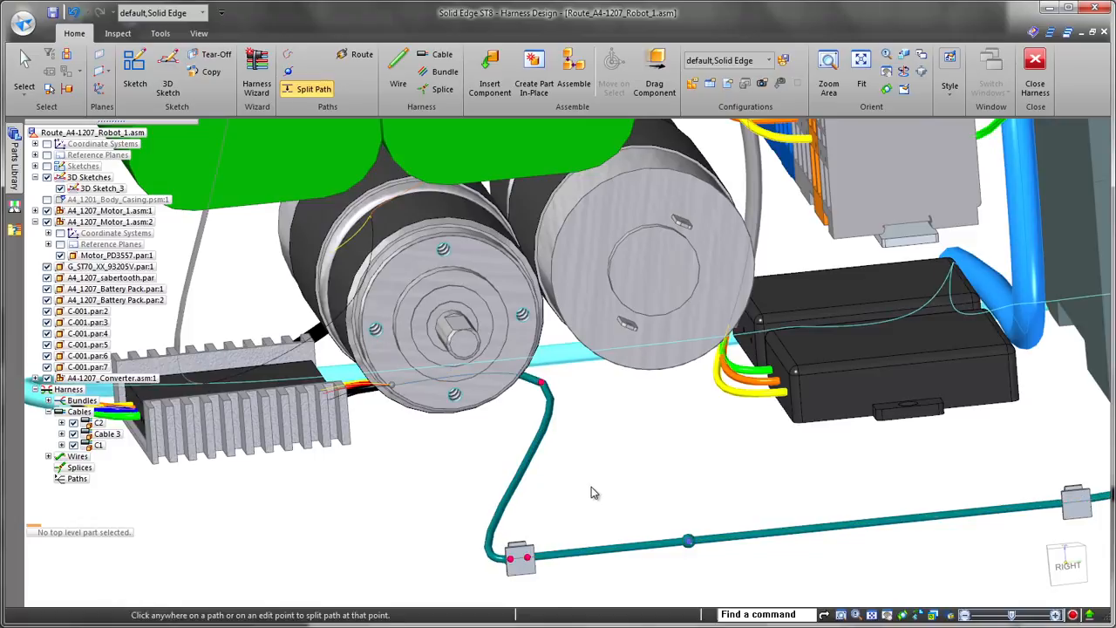
key(Escape)
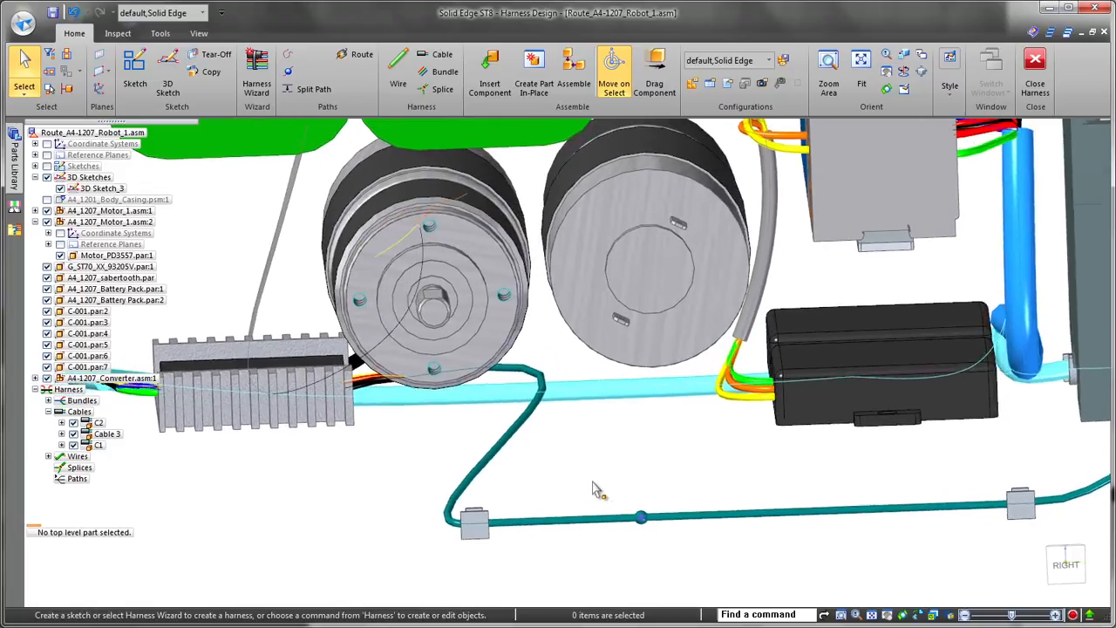
click(288, 54)
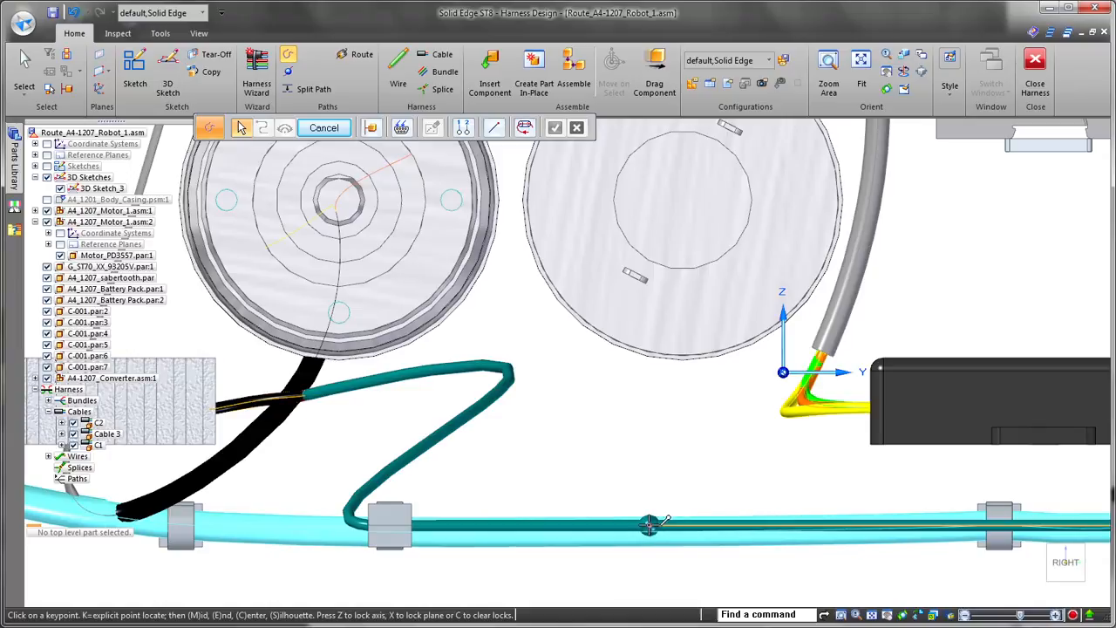
click(679, 472)
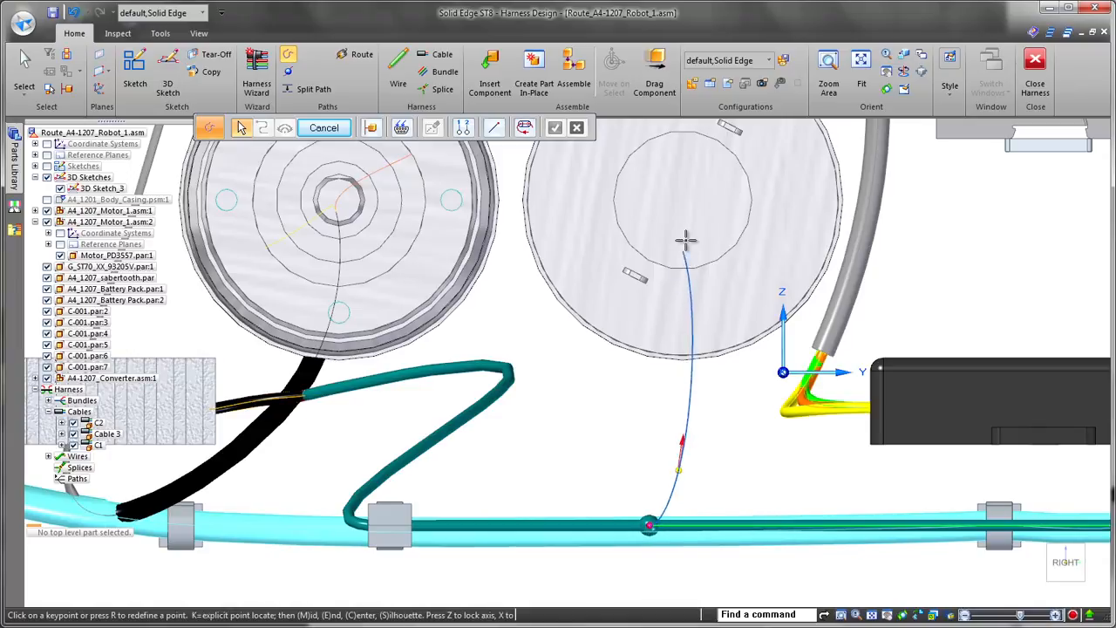
click(697, 190)
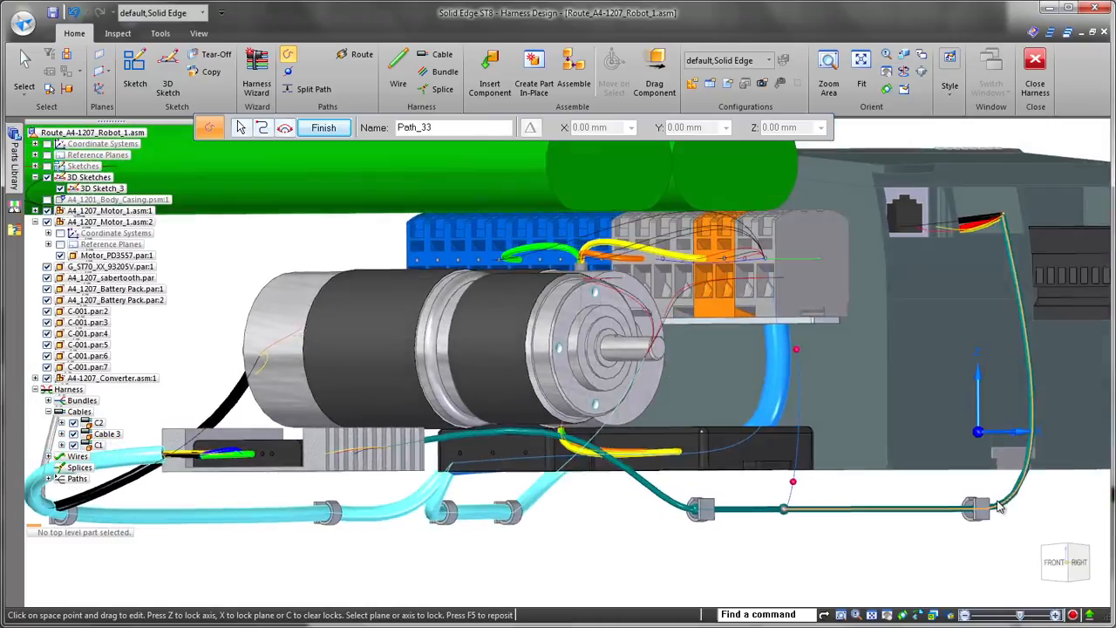
click(1053, 563)
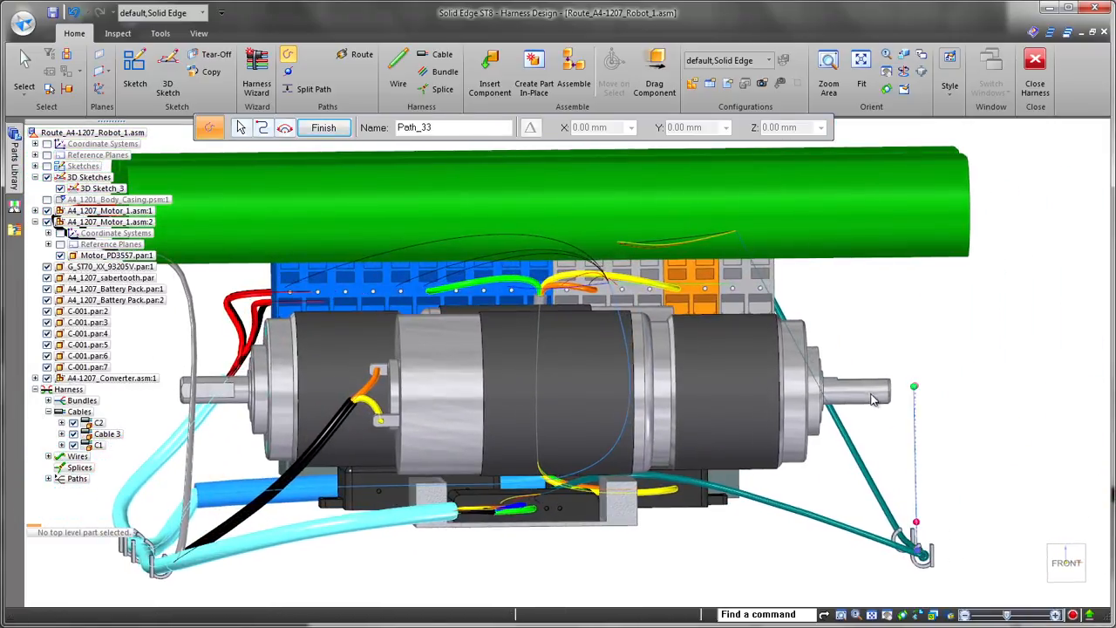
click(751, 395)
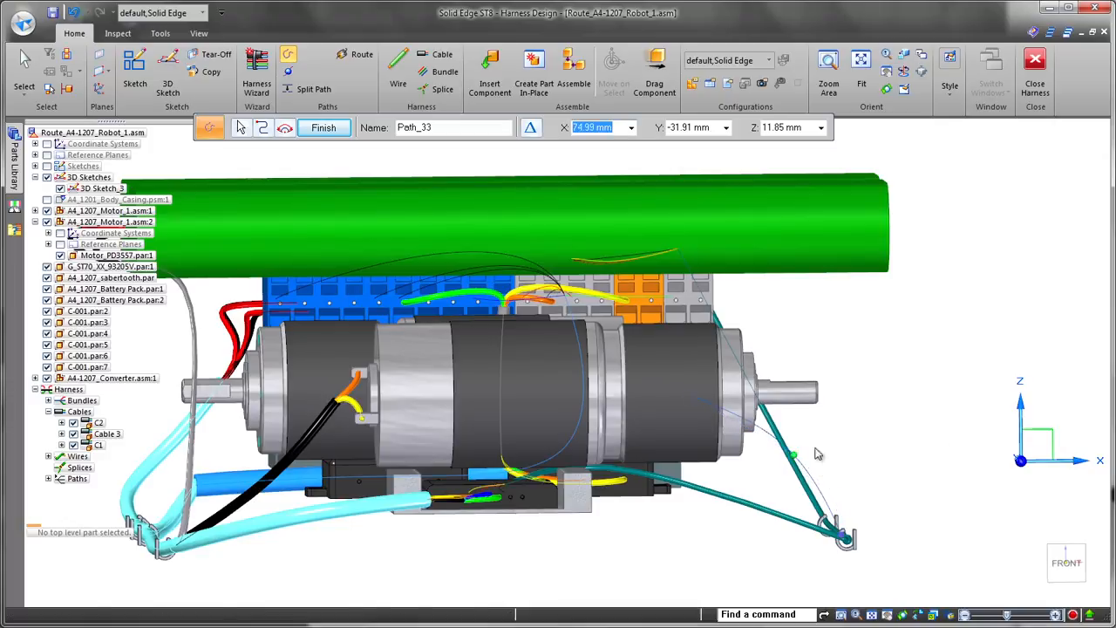
Step: Draw a curved path from the clip nearest the finned controller to the controller's wire ends, adjusting its points in the front view
key(ctrl+r)
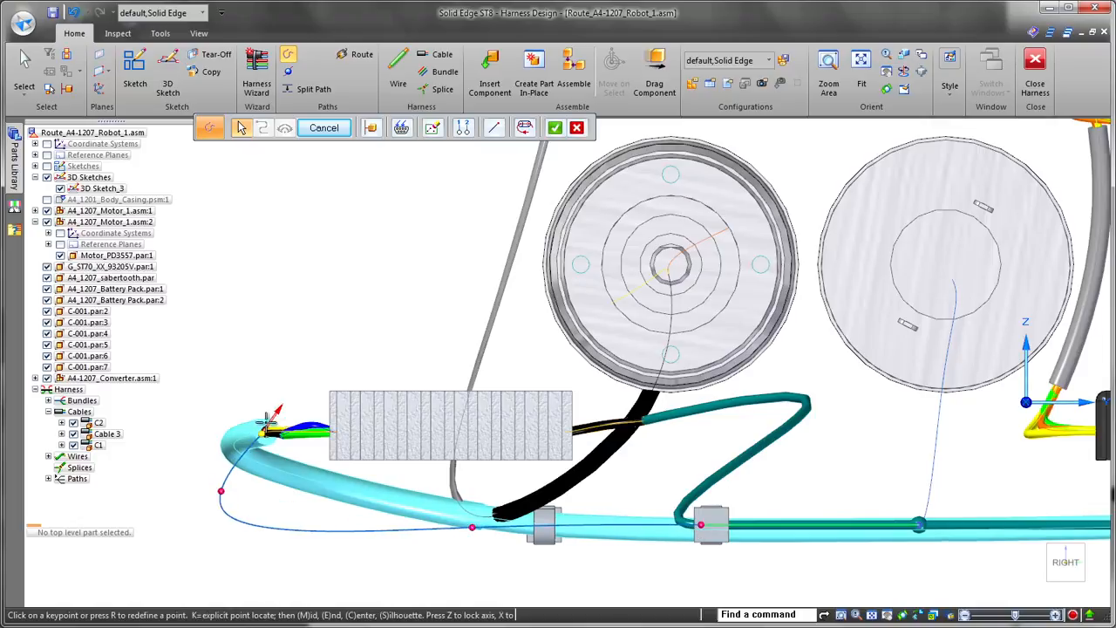
right_click(306, 393)
mouse_move(532, 421)
middle_down()
mouse_move(1032, 476)
mouse_move(1071, 467)
mouse_move(861, 479)
middle_up()
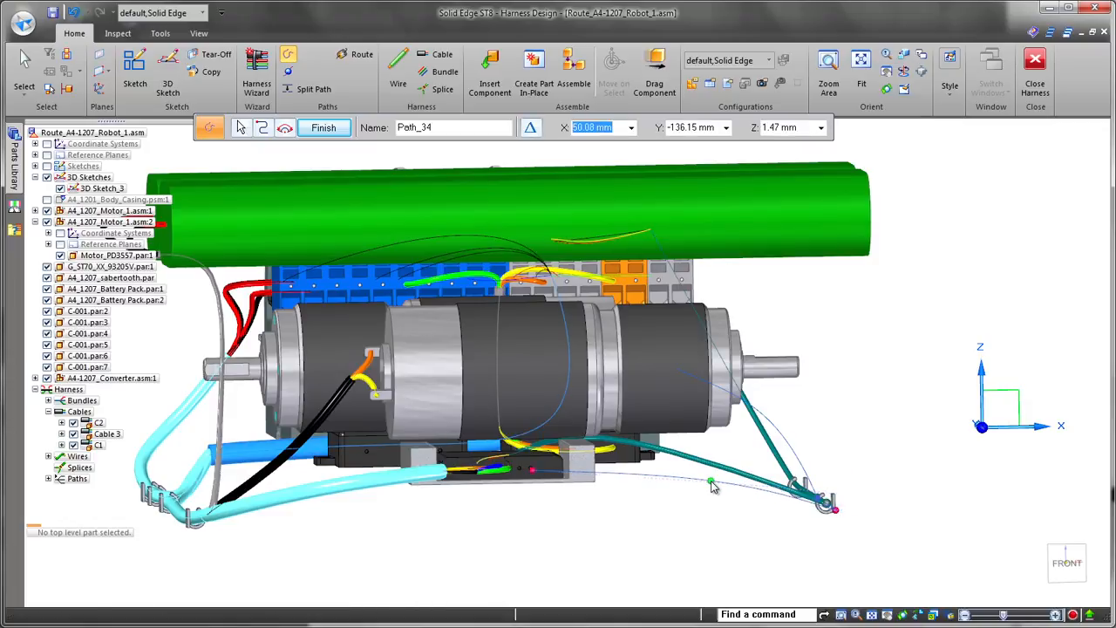
middle_drag(712, 506, 576, 575)
right_click(274, 553)
key(Escape)
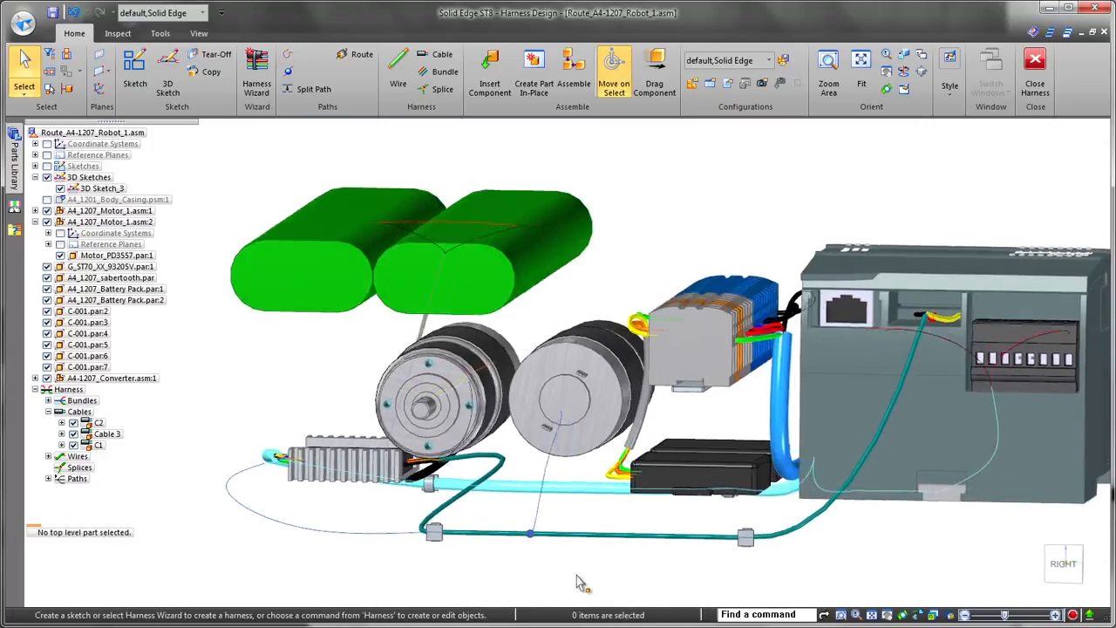
Step: Start a wire and display the connector information of the second motor, Motor_PD3557.par:1
scroll(577, 583, up, 5)
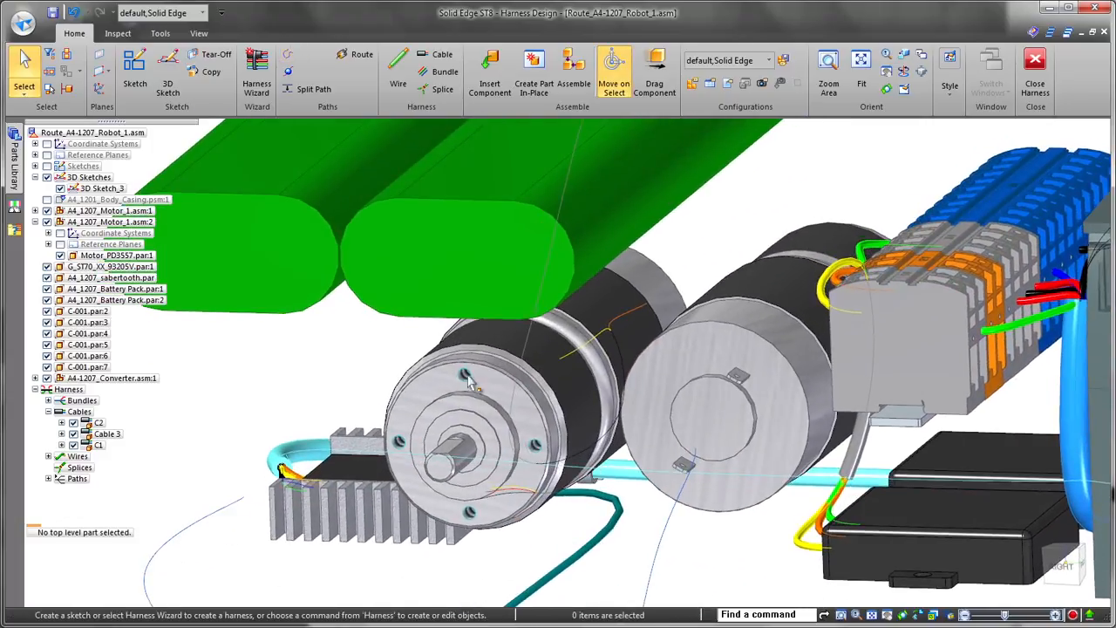
click(397, 70)
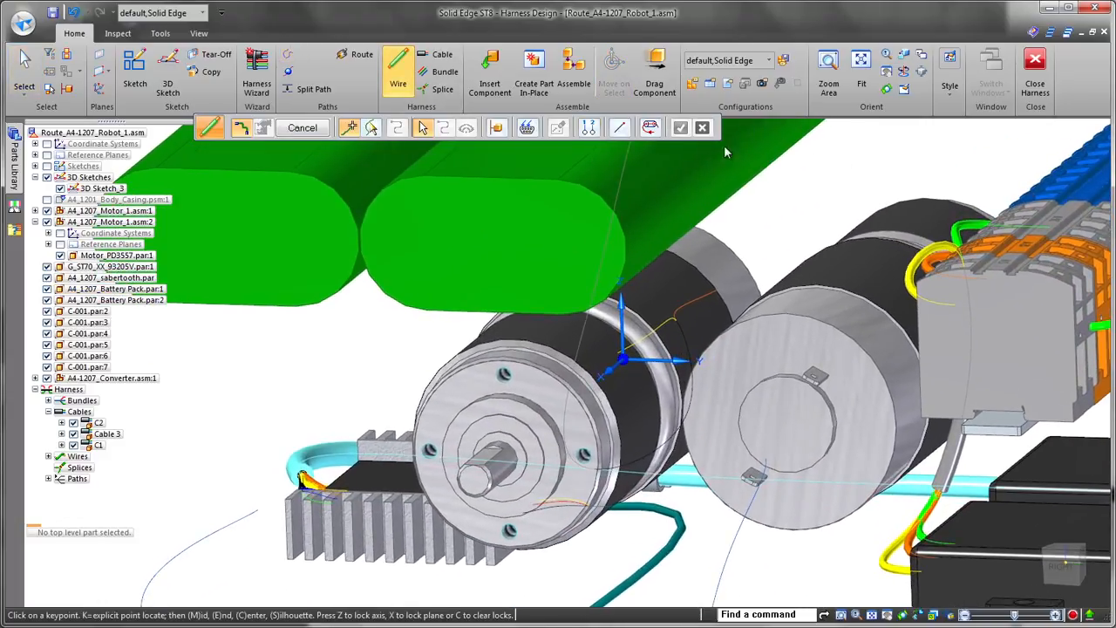
click(530, 128)
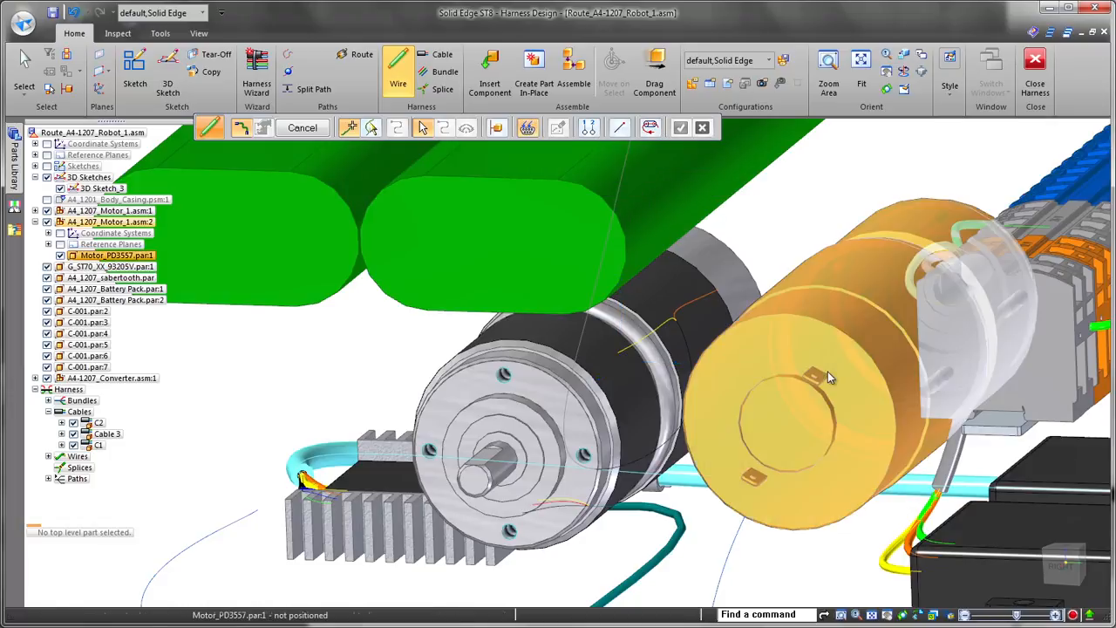
scroll(826, 579, up, 4)
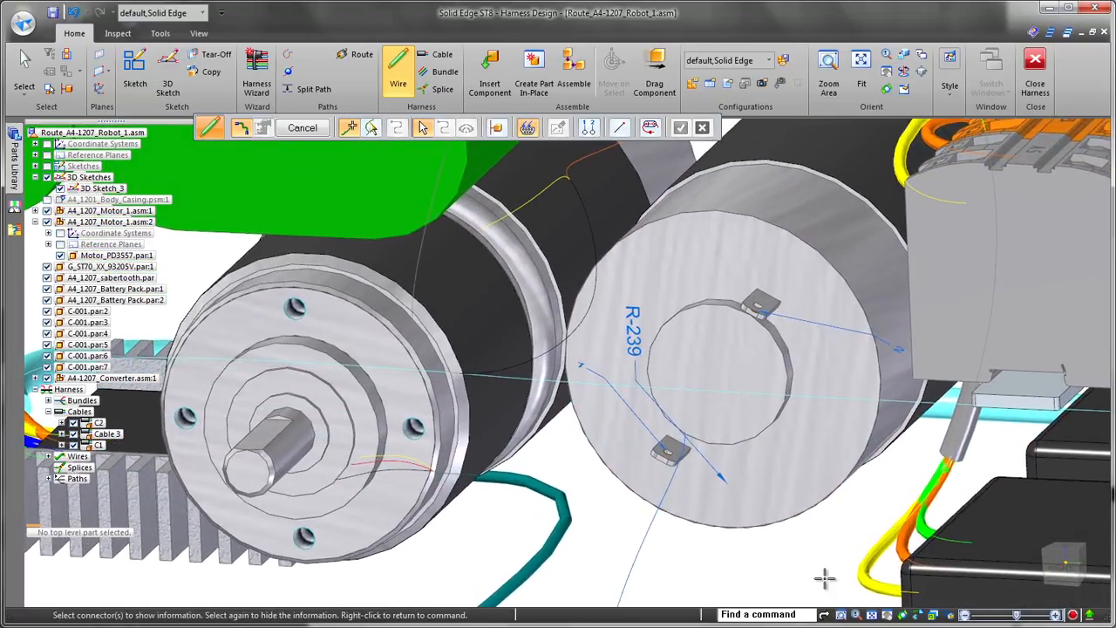
right_click(825, 573)
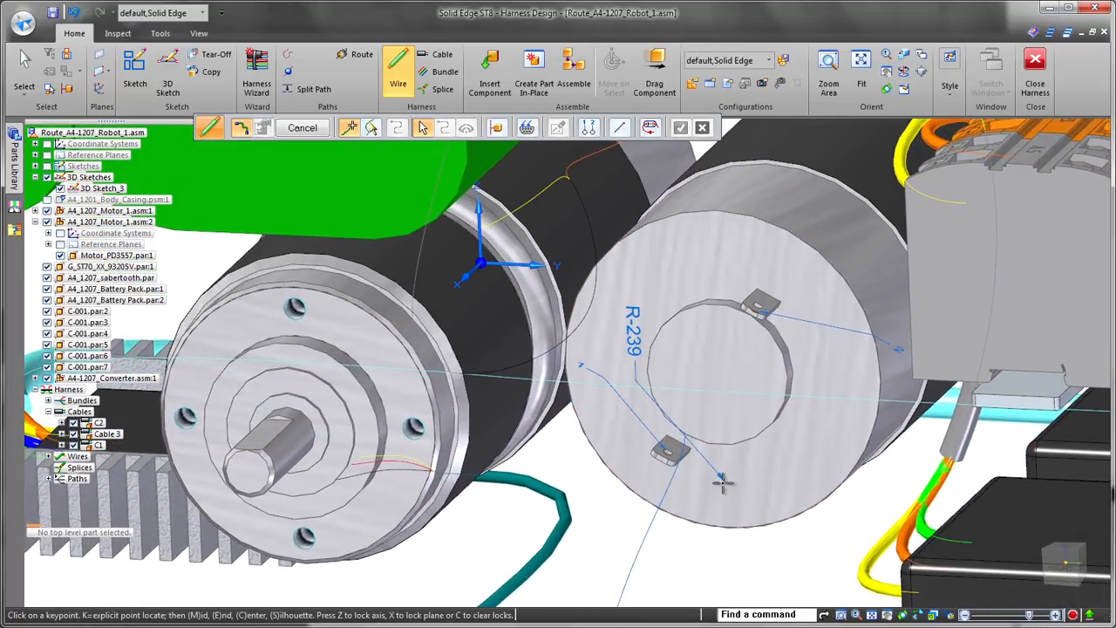
Step: Create a 26-gage Stranded Copper Yellow wire from the second motor's lower terminal to the finned controller, adjusting its end direction at the motor
click(597, 134)
click(667, 452)
middle_drag(667, 452, 517, 430)
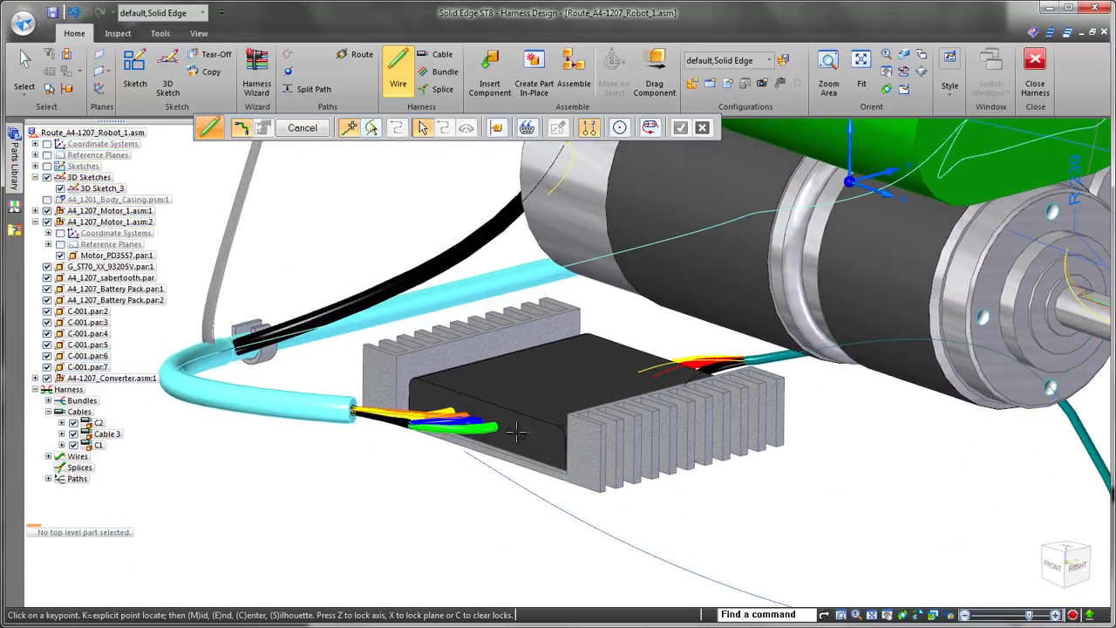
click(510, 431)
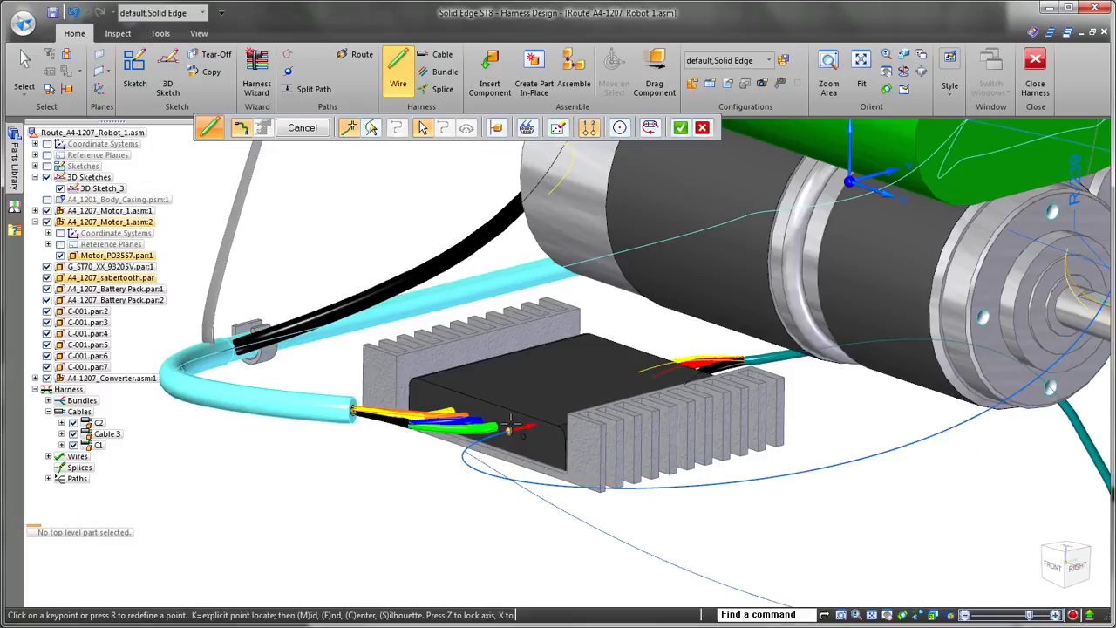
right_click(512, 427)
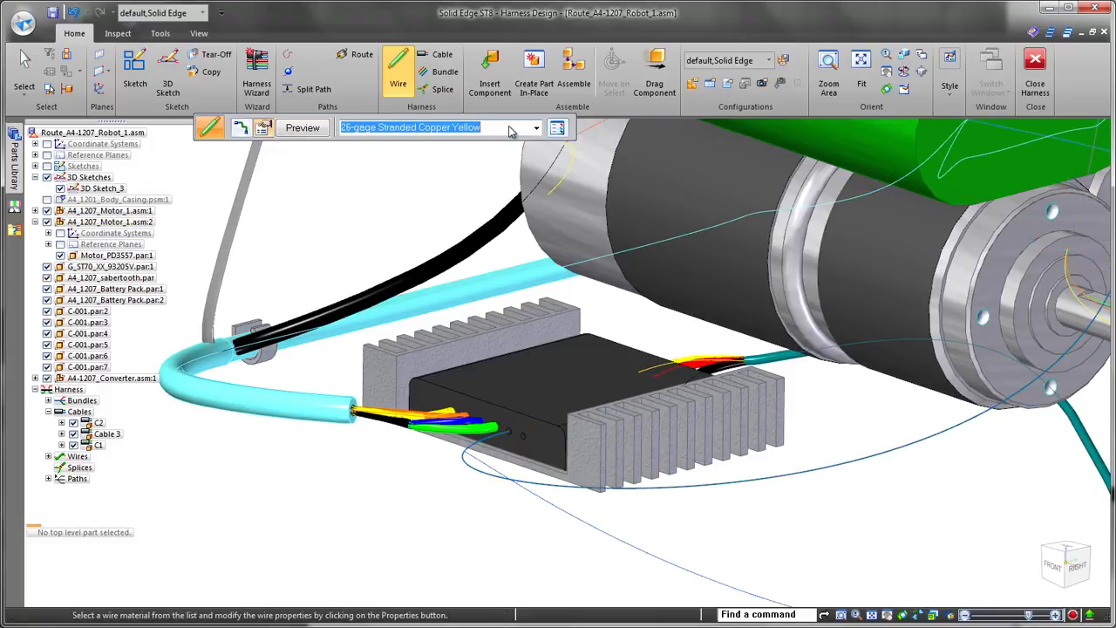
right_click(720, 546)
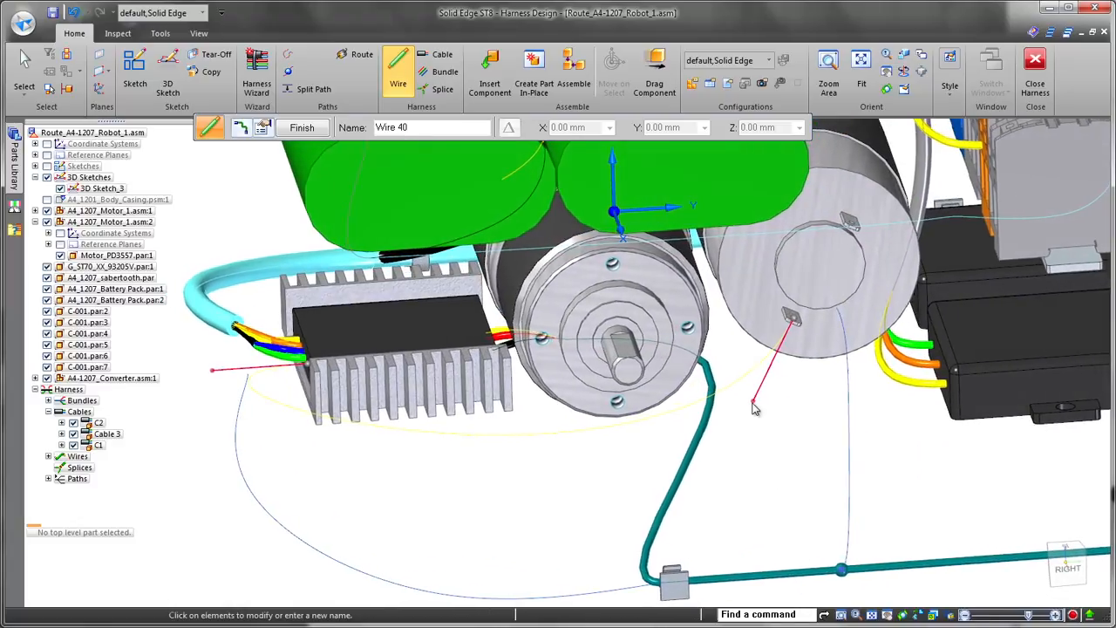
drag(754, 404, 802, 304)
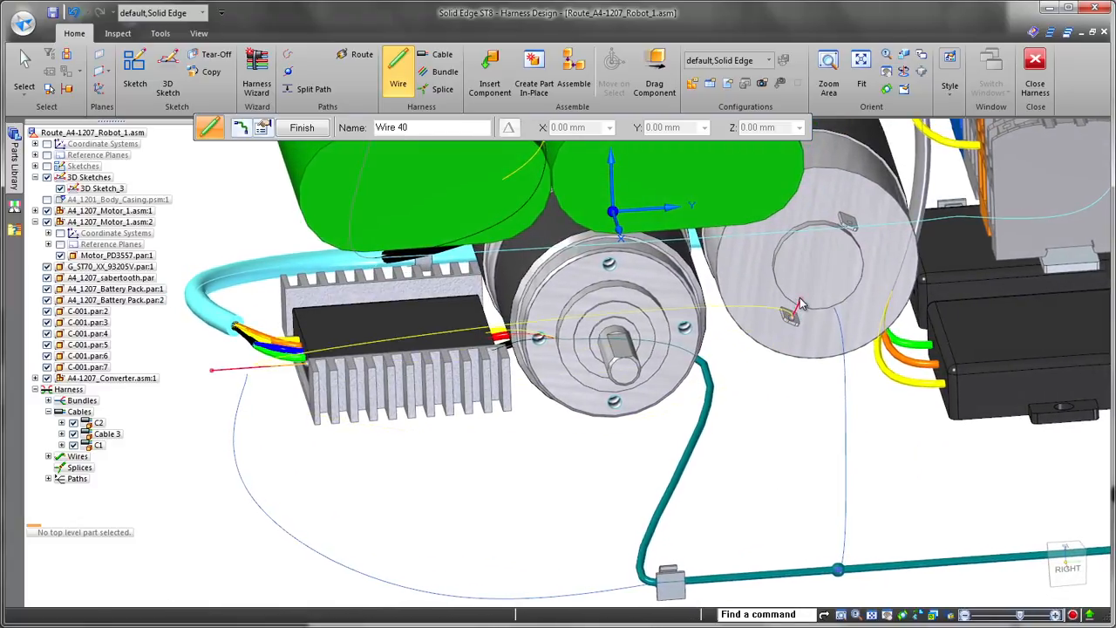
right_click(798, 433)
Step: Create a red wire from the second motor's upper terminal to the controller's other free hole and adjust its end direction
middle_drag(797, 432, 820, 431)
scroll(821, 428, up, 2)
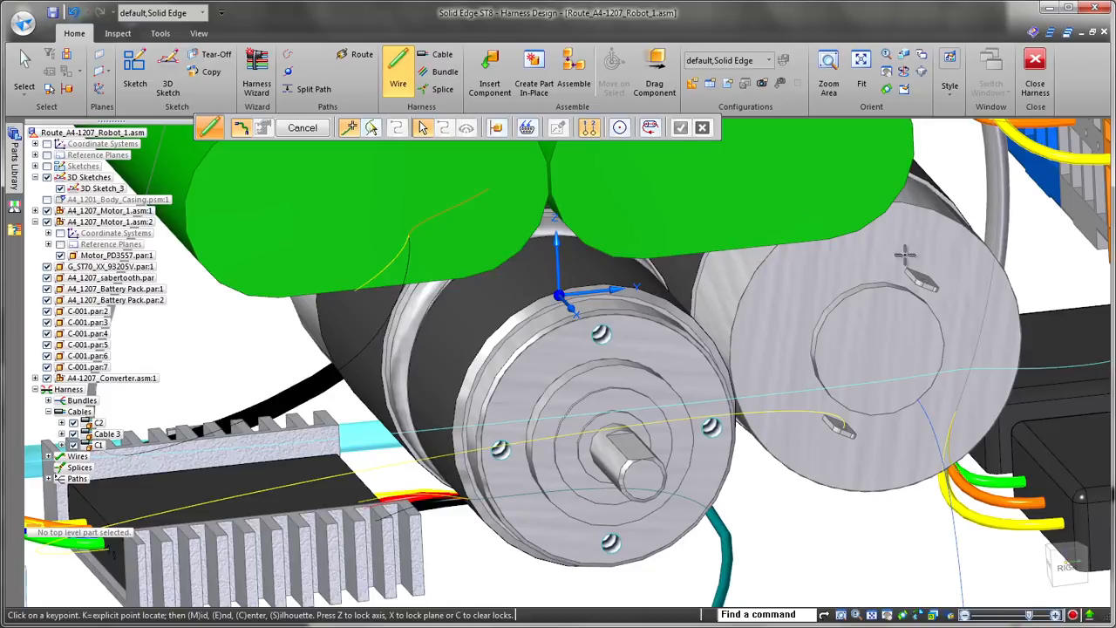
click(926, 290)
middle_drag(881, 366, 638, 459)
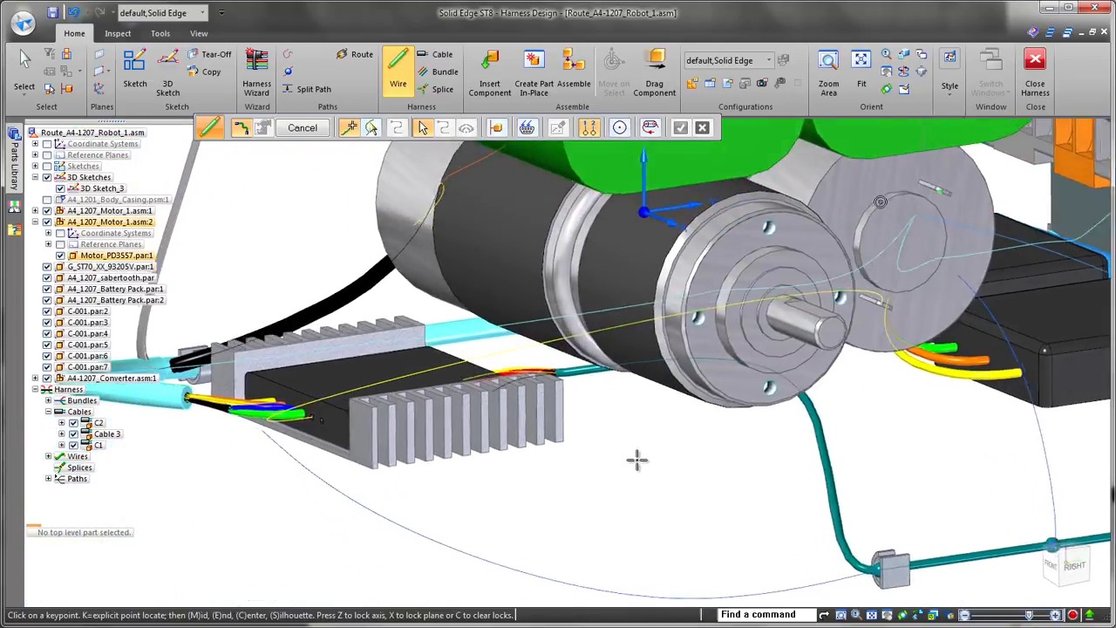
scroll(611, 466, up, 2)
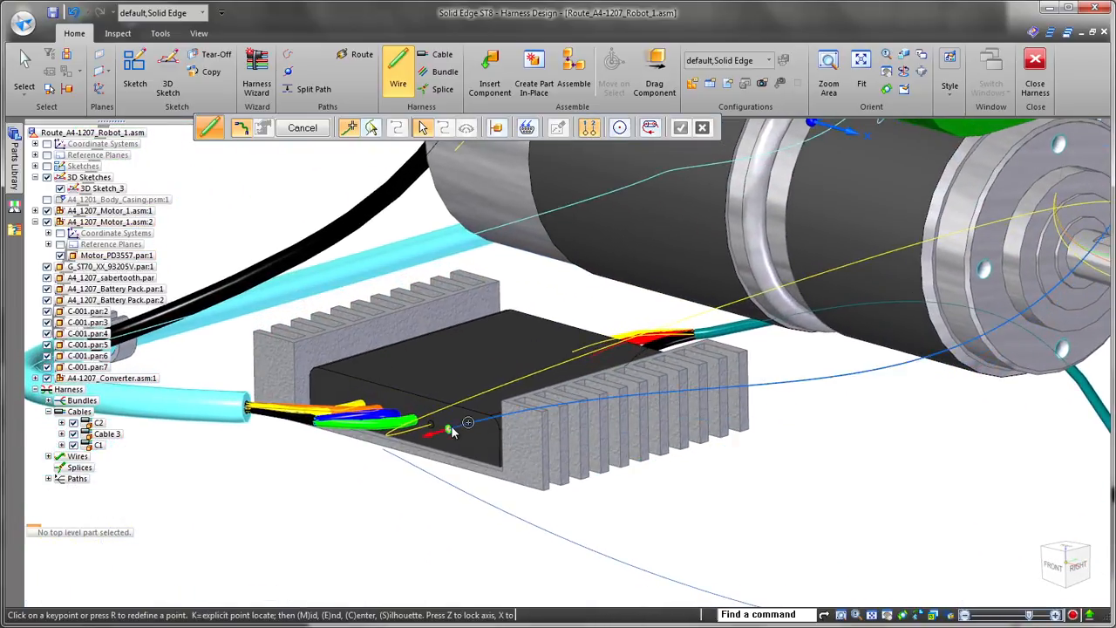
click(450, 428)
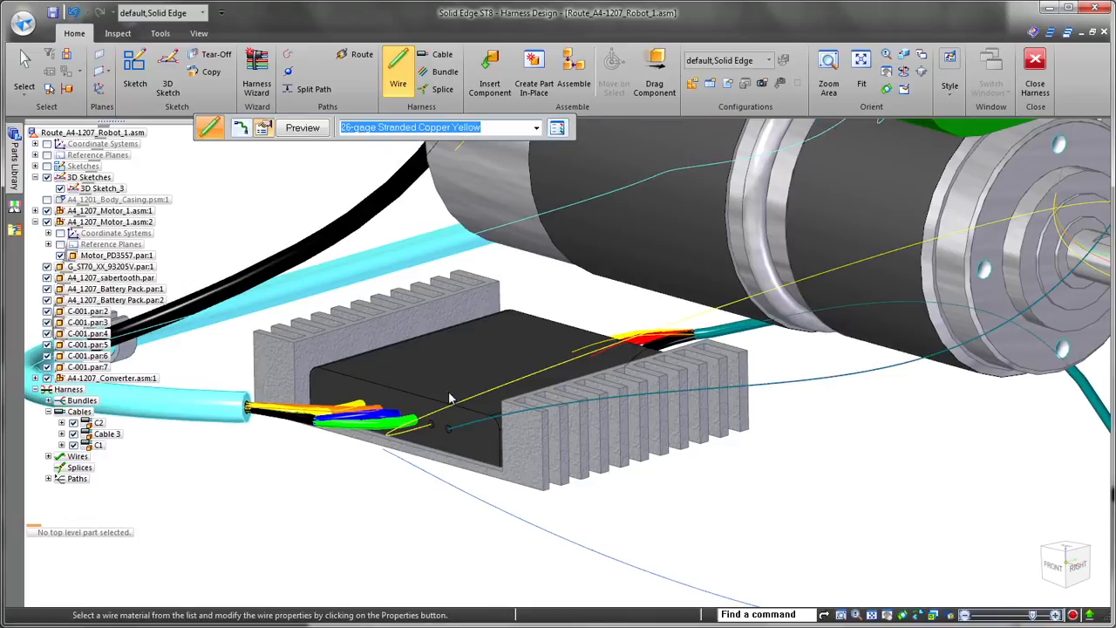
right_click(457, 412)
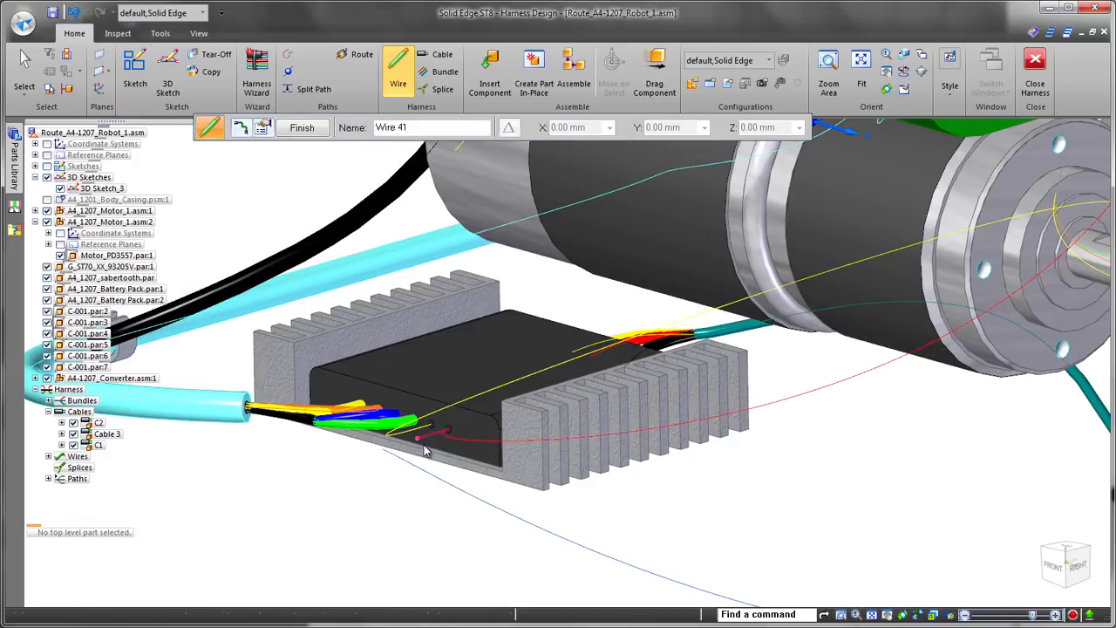
middle_drag(425, 450, 705, 354)
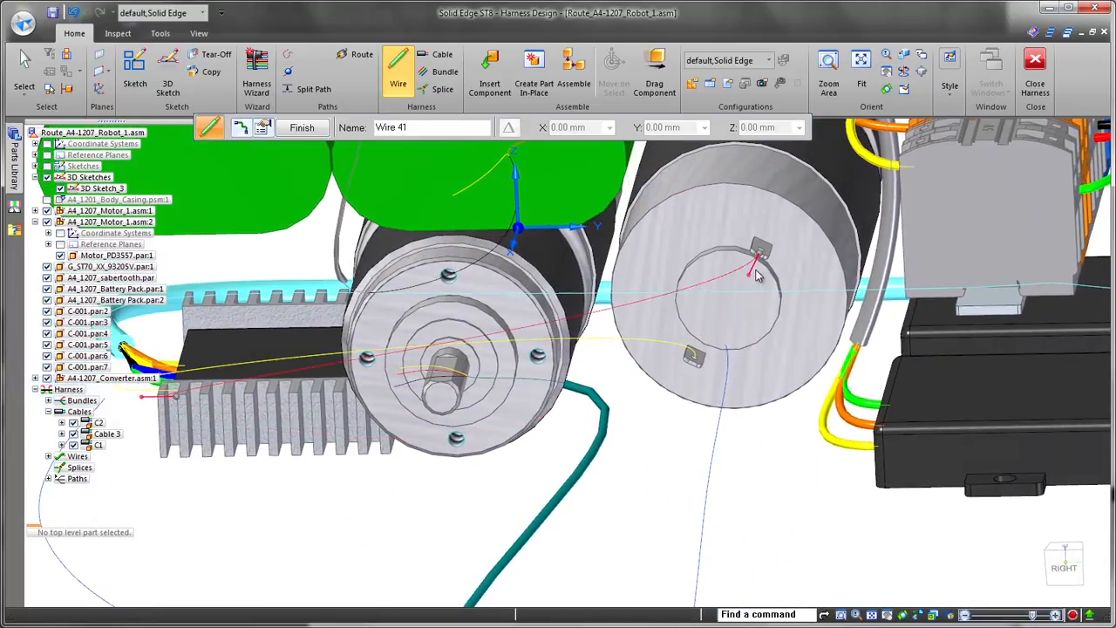
middle_drag(757, 276, 730, 500)
right_click(730, 500)
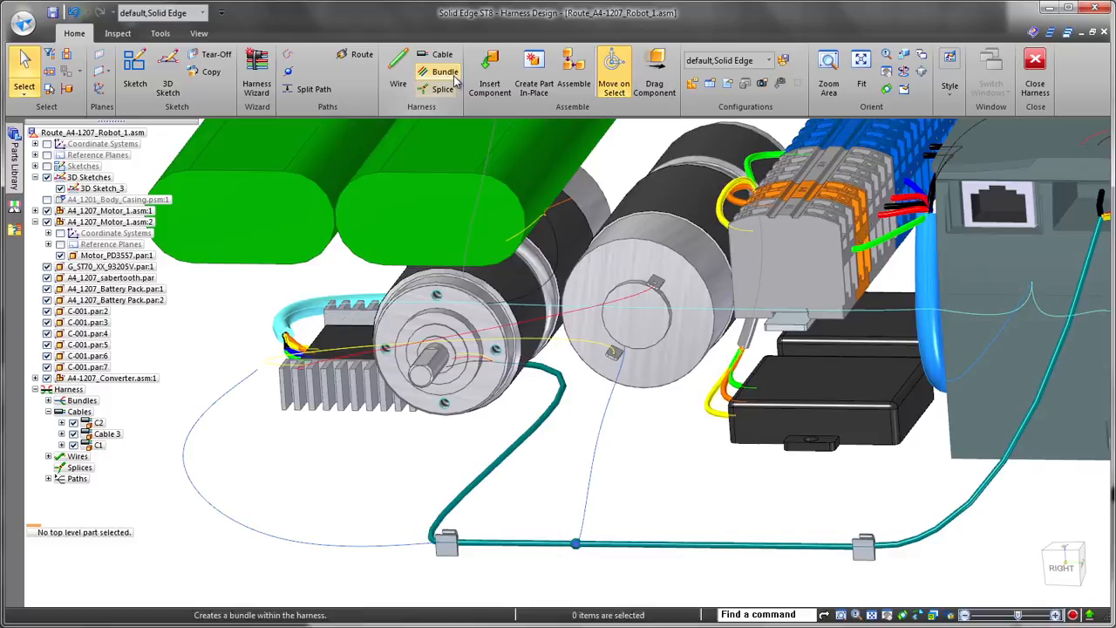
Step: Bundle the red and yellow motor wires along the paths from the second motor through the split point and clip to the controller
click(445, 72)
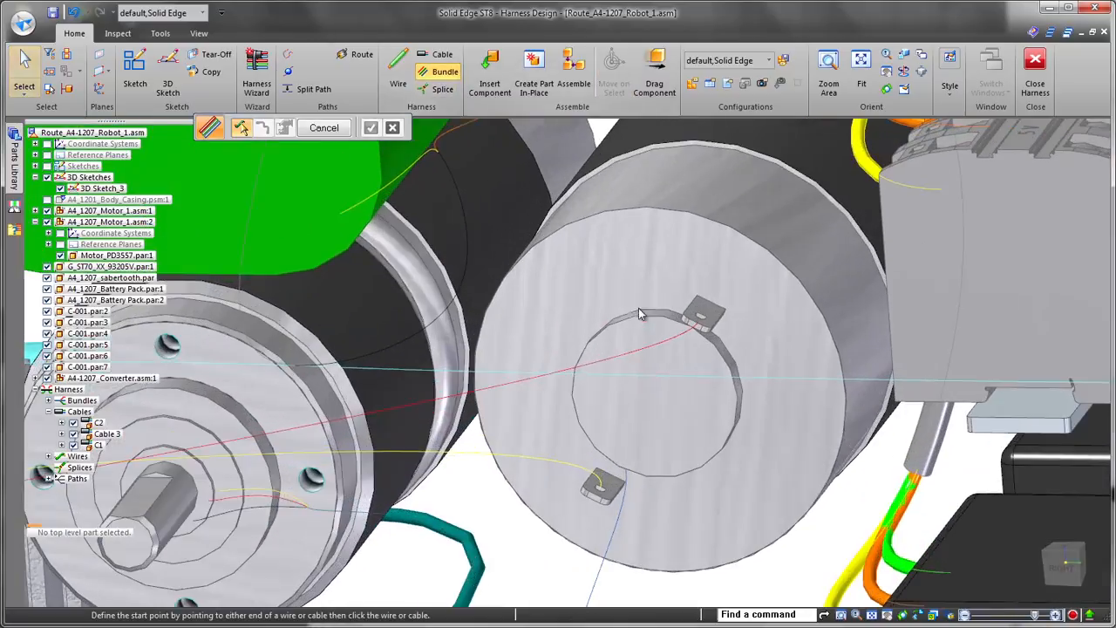
click(578, 473)
middle_drag(578, 474, 452, 499)
click(616, 326)
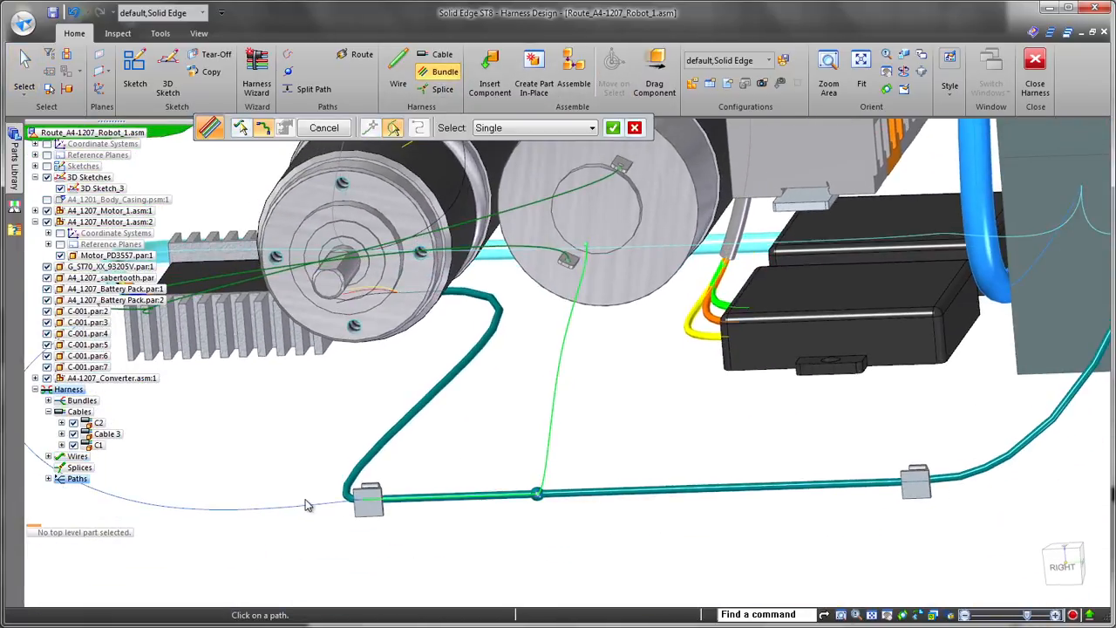
middle_drag(294, 512, 362, 557)
right_click(361, 557)
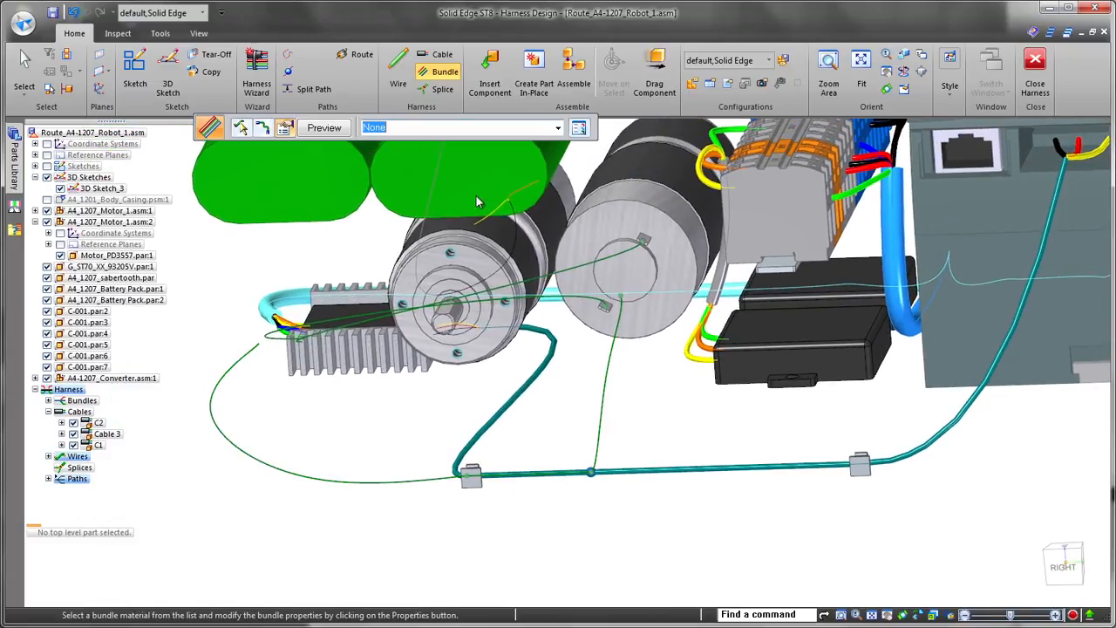
Step: Set the new bundle's color to gray in its properties and create the bundle
click(580, 128)
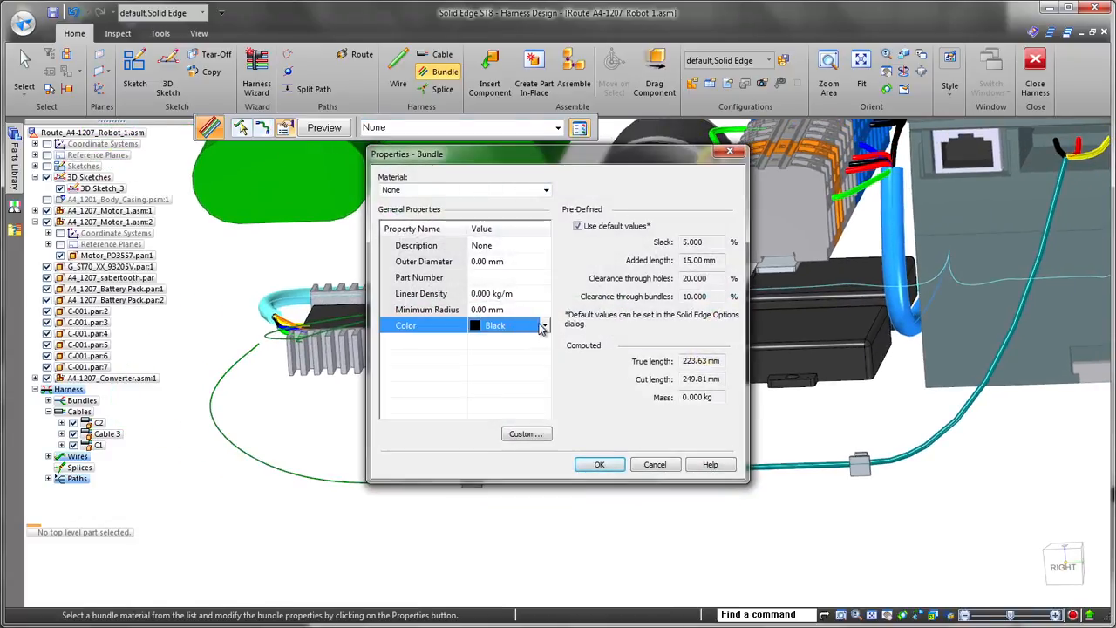
click(543, 326)
click(506, 391)
click(599, 465)
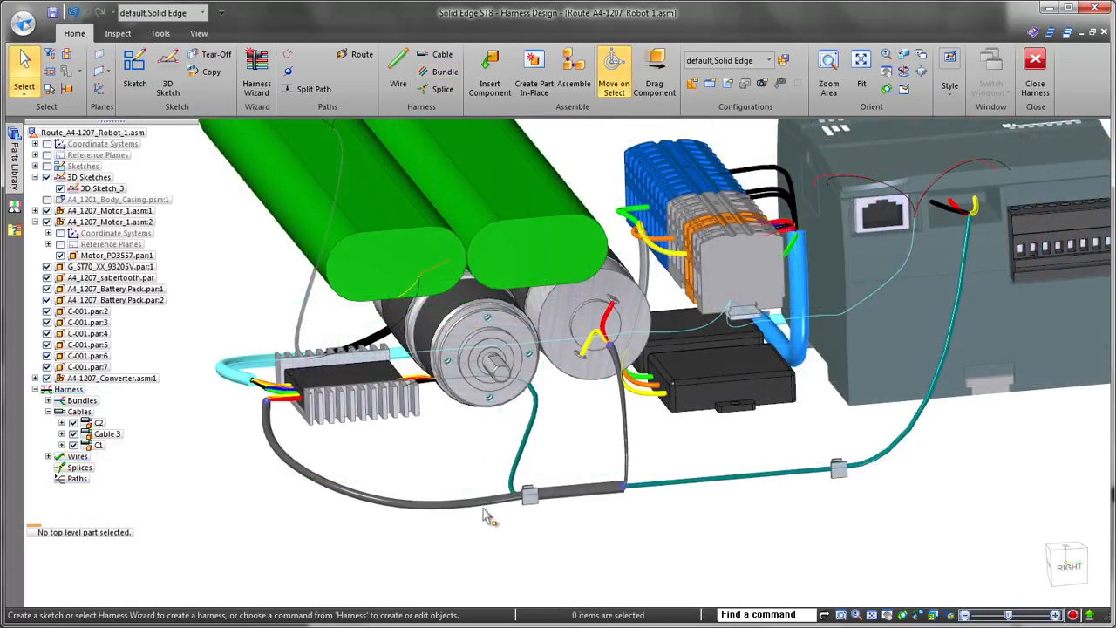
Step: Move the clip nearest the first motor, C-001.par:2, about 5.7 mm along its axis toward the controller
click(529, 495)
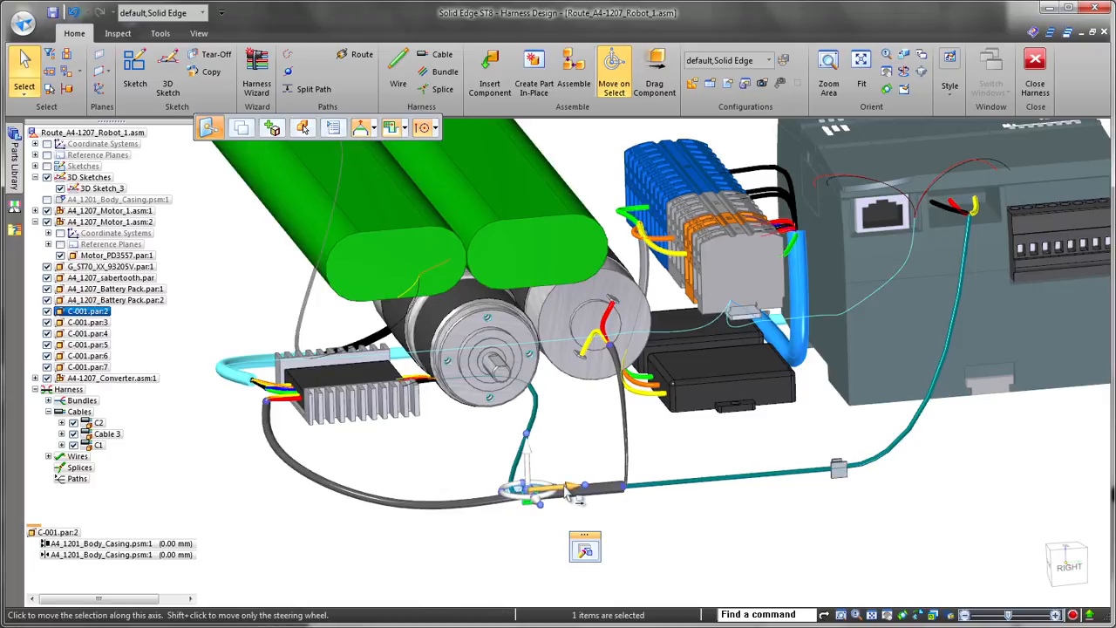
click(574, 495)
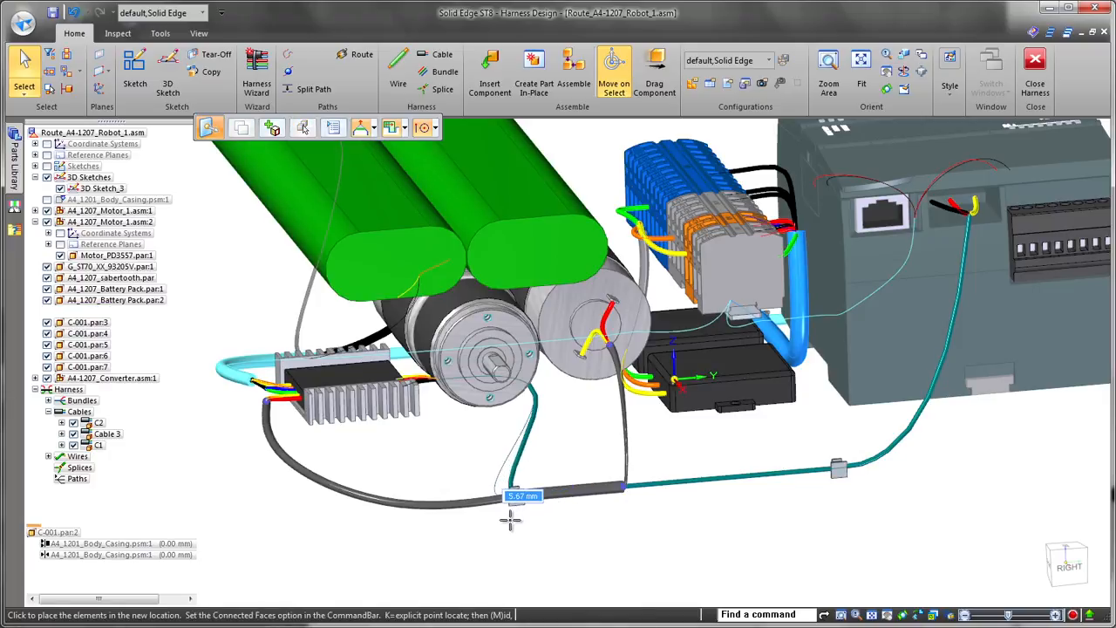
click(512, 522)
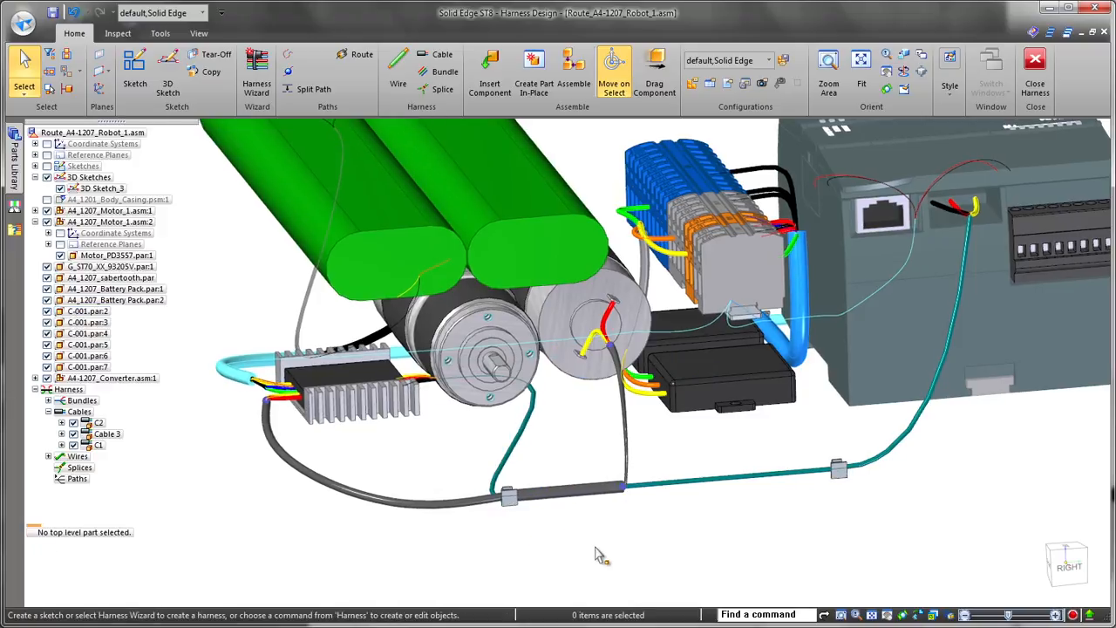
middle_drag(596, 547, 712, 559)
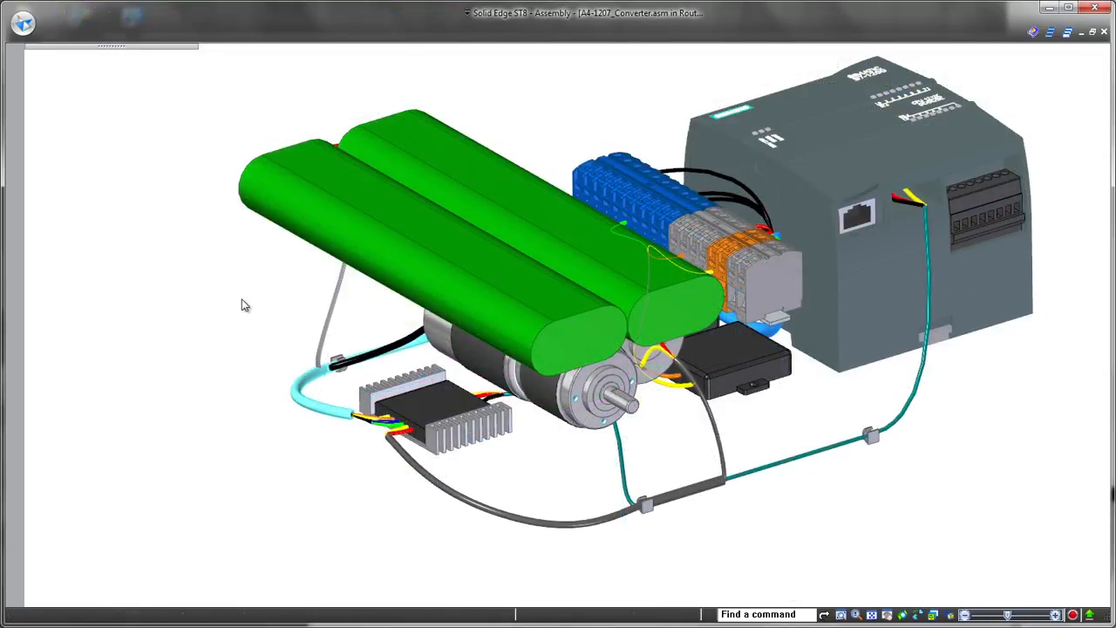
Step: Enter Harness Design for the A4-1207_Converter subassembly and add a Barrel Splice Nylon Blue at the cable's converter end
click(398, 33)
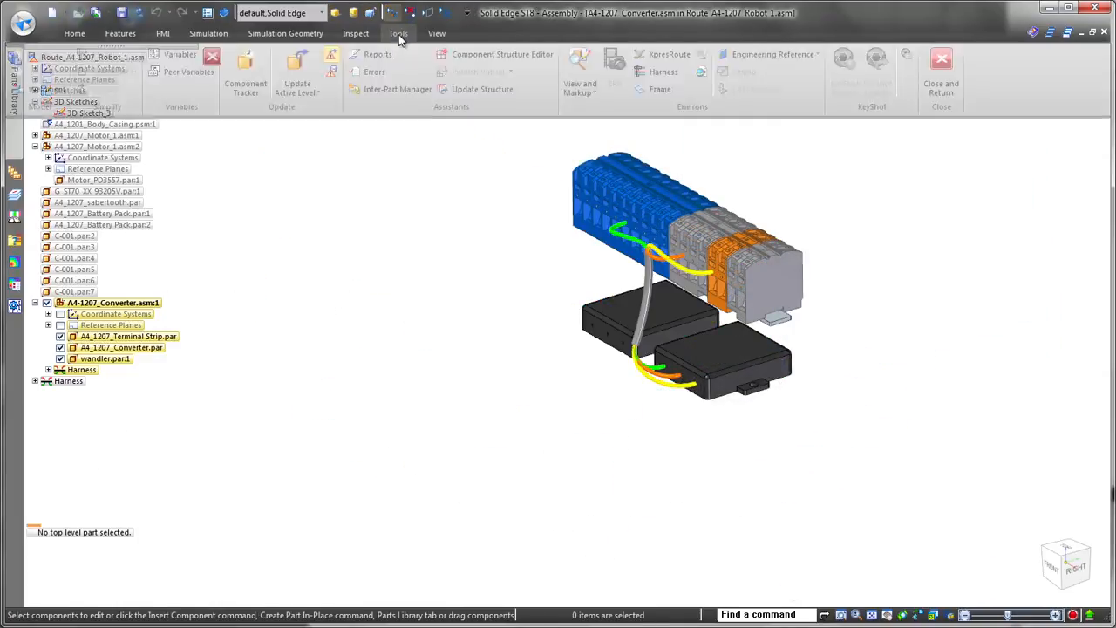
click(646, 73)
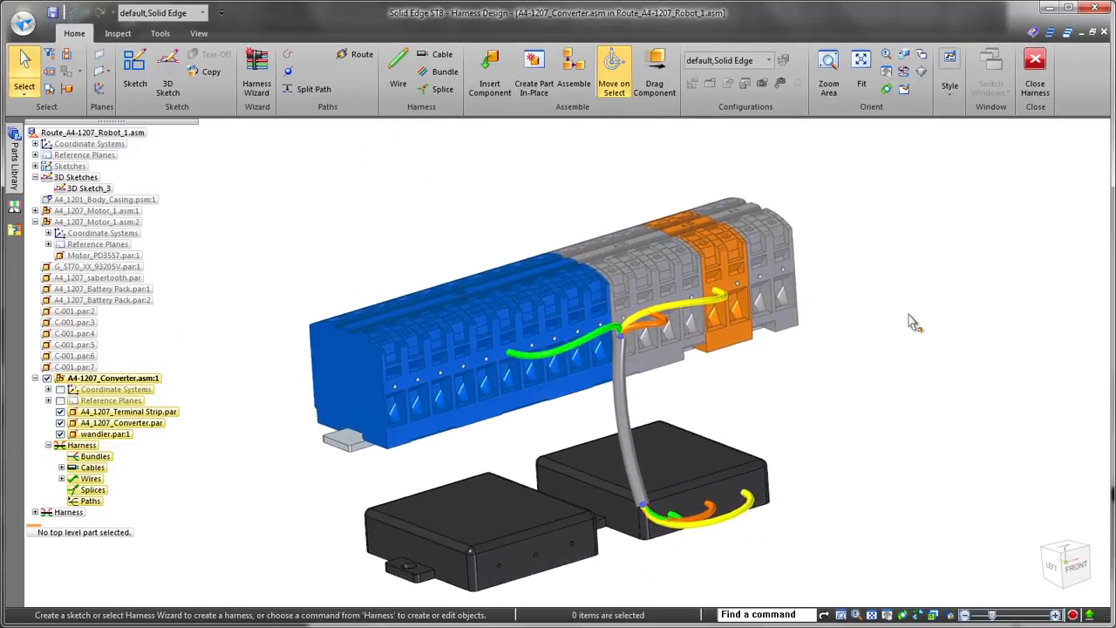
click(443, 89)
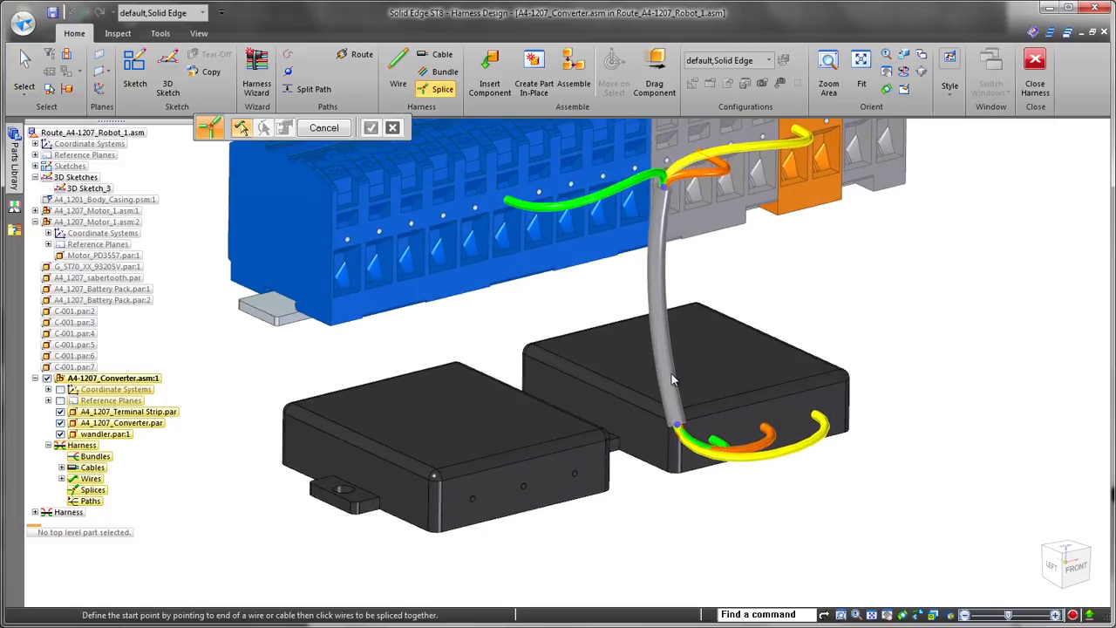
click(679, 425)
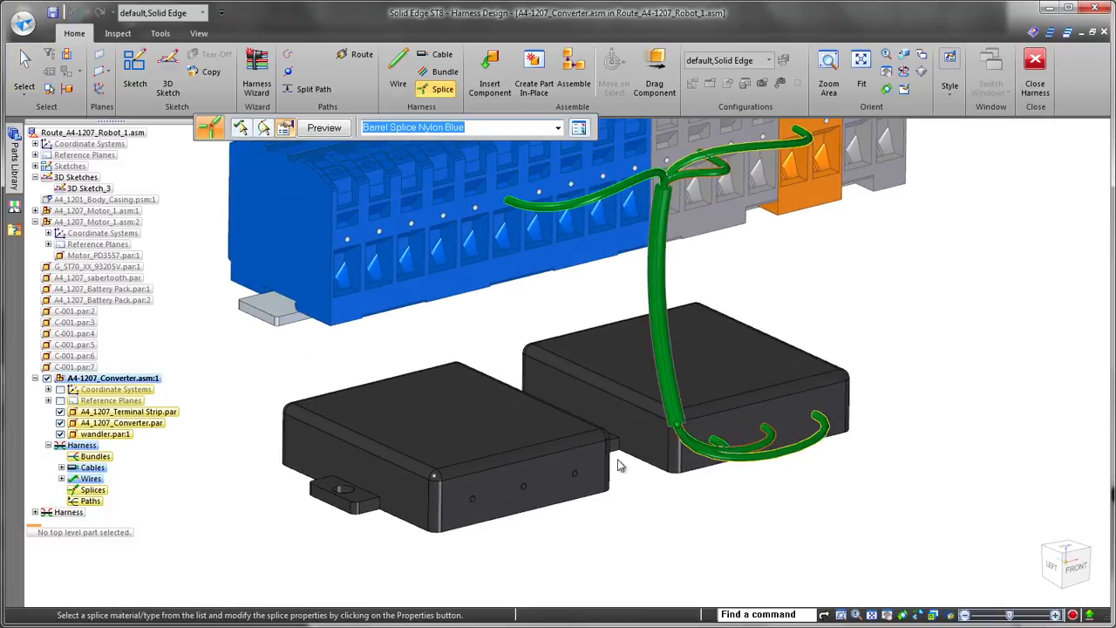
click(561, 130)
click(527, 144)
right_click(879, 255)
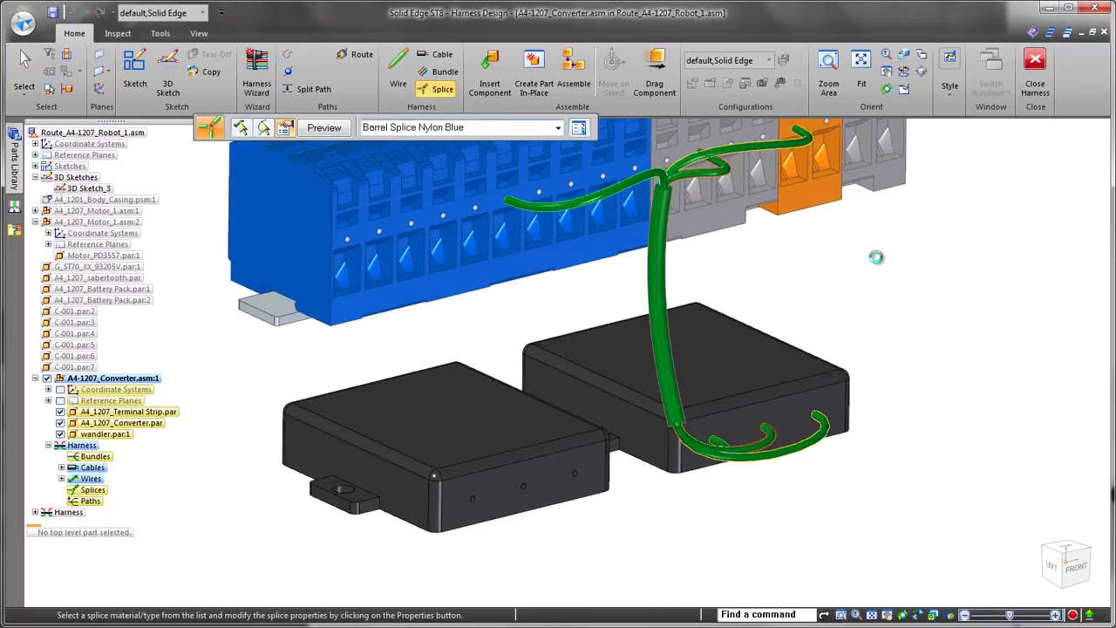
right_click(886, 249)
key(Escape)
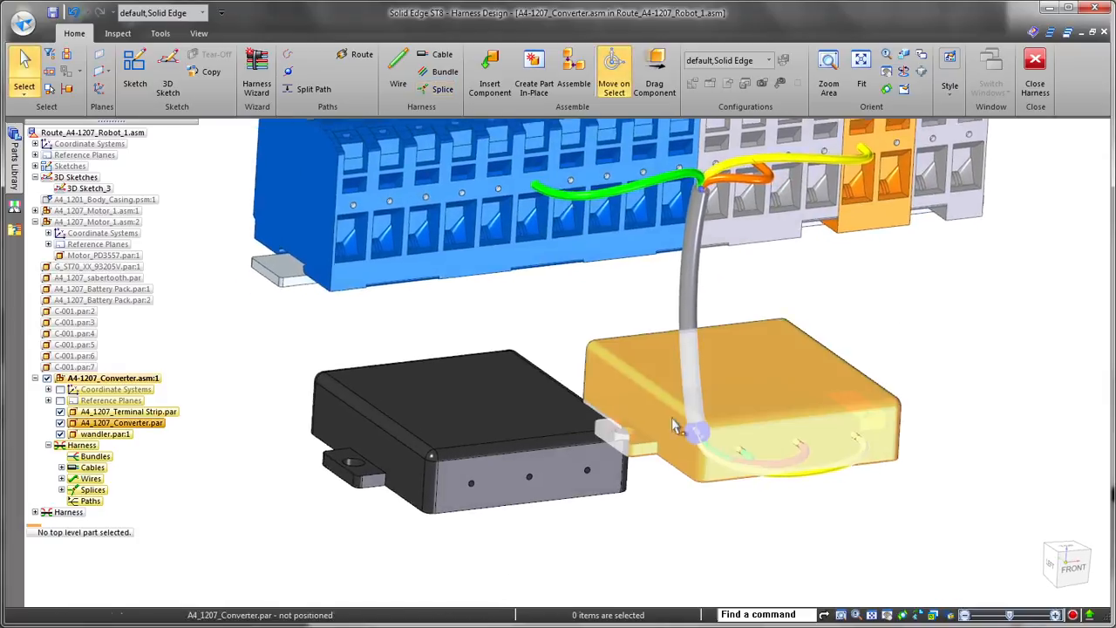
Step: Create a green wire from the second converter's hole nearest the cable to the new splice
click(403, 70)
click(668, 169)
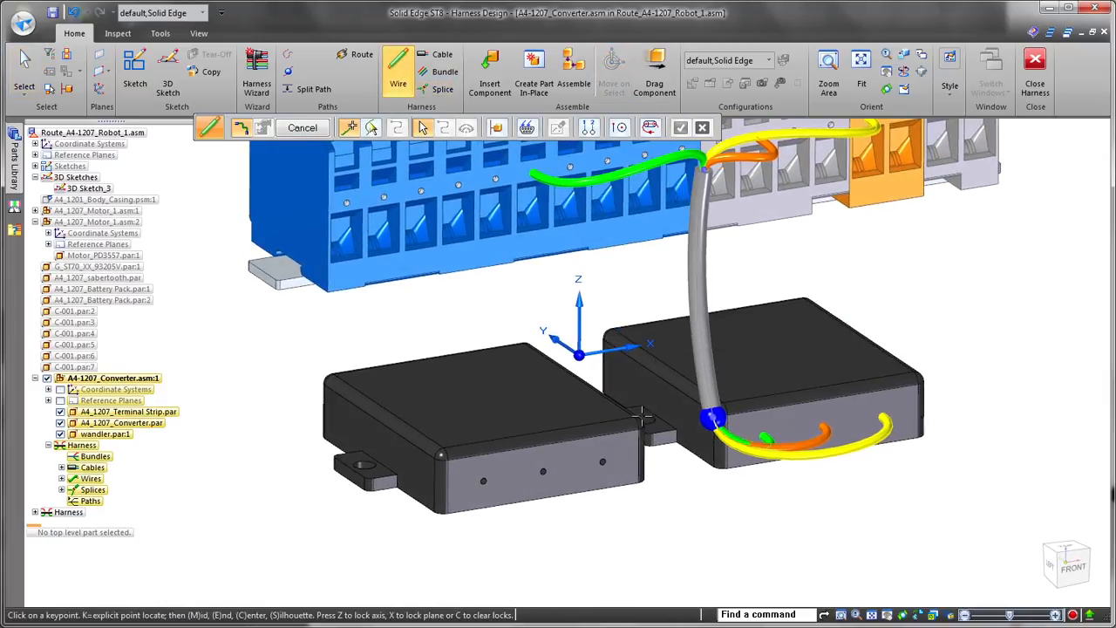
click(712, 421)
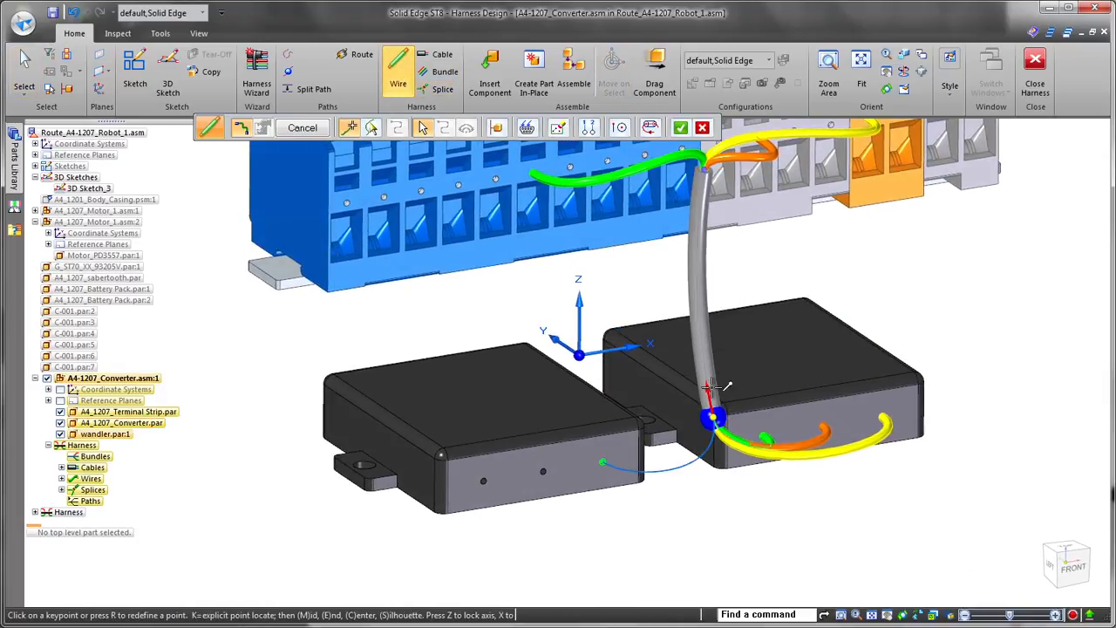
click(536, 128)
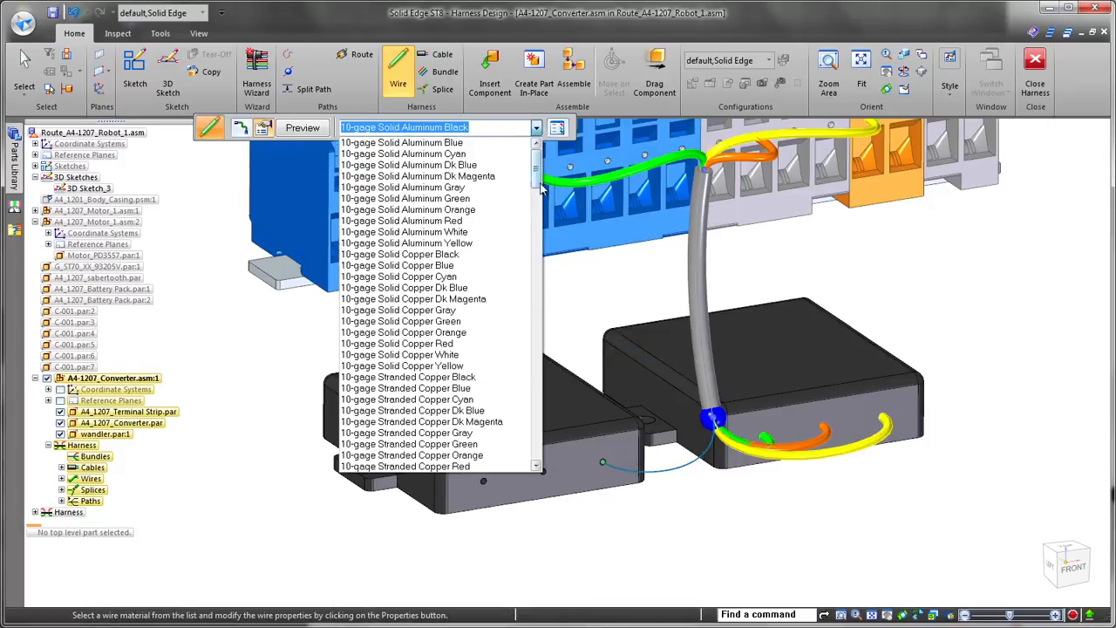
scroll(441, 305, down, 10)
click(490, 427)
right_click(663, 530)
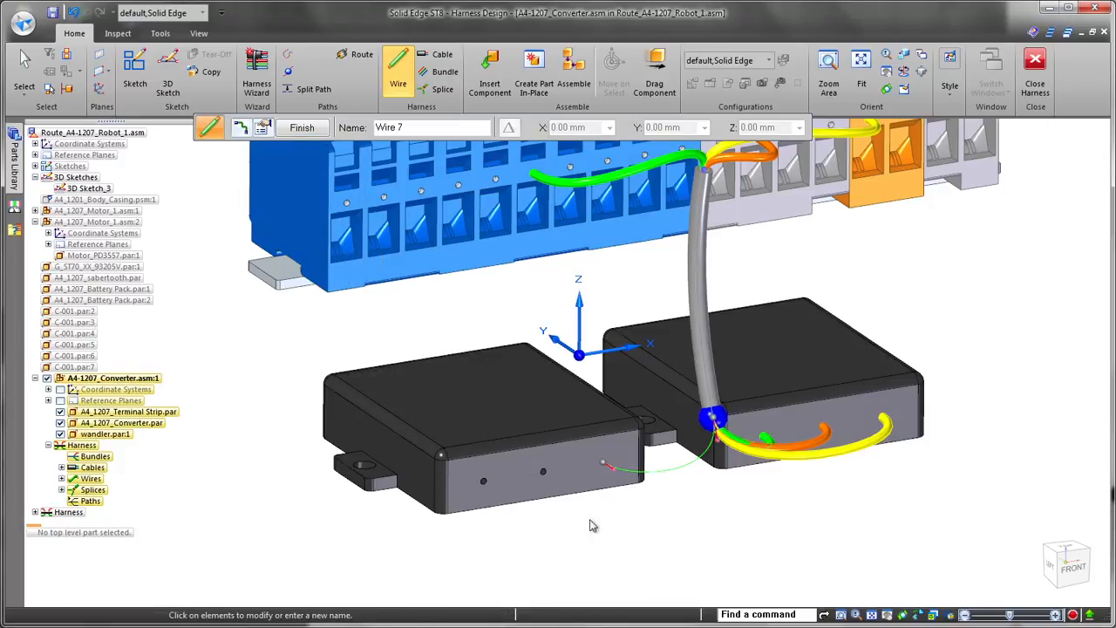
right_click(558, 495)
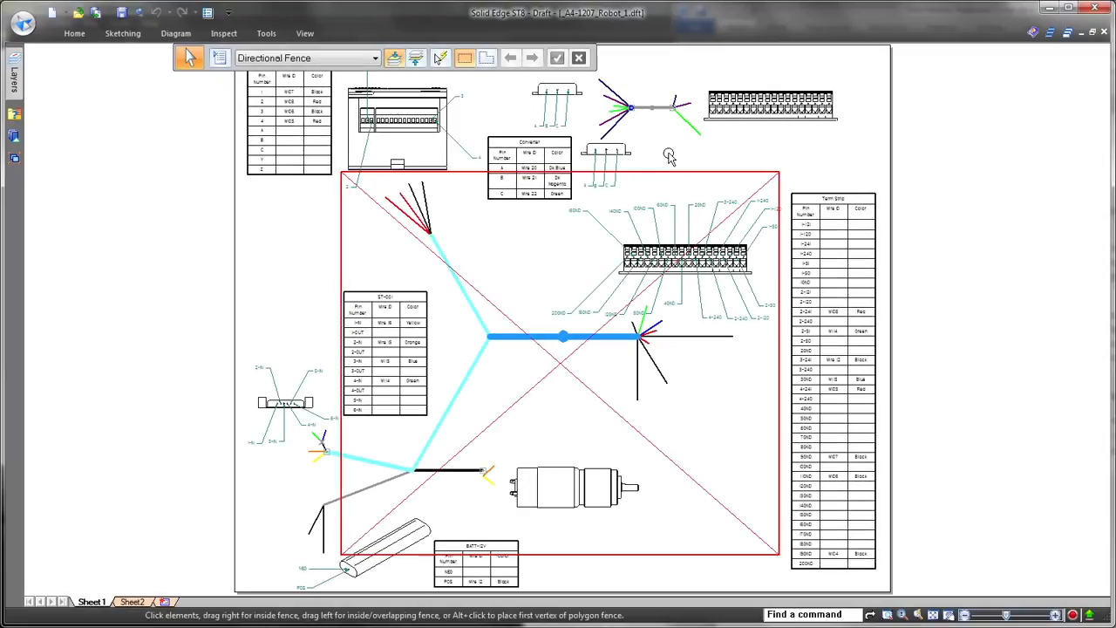
Step: Start a callout near the converter cable whose text references the Wiring Harness Name value (%CE)
scroll(670, 250, up, 5)
scroll(670, 249, up, 5)
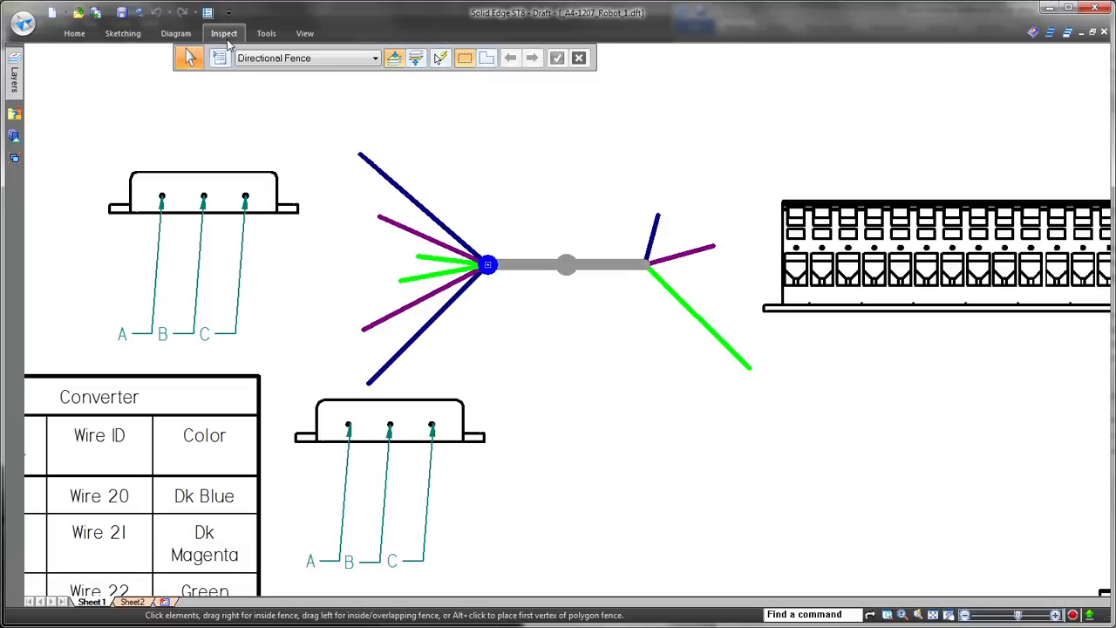
click(175, 33)
click(552, 57)
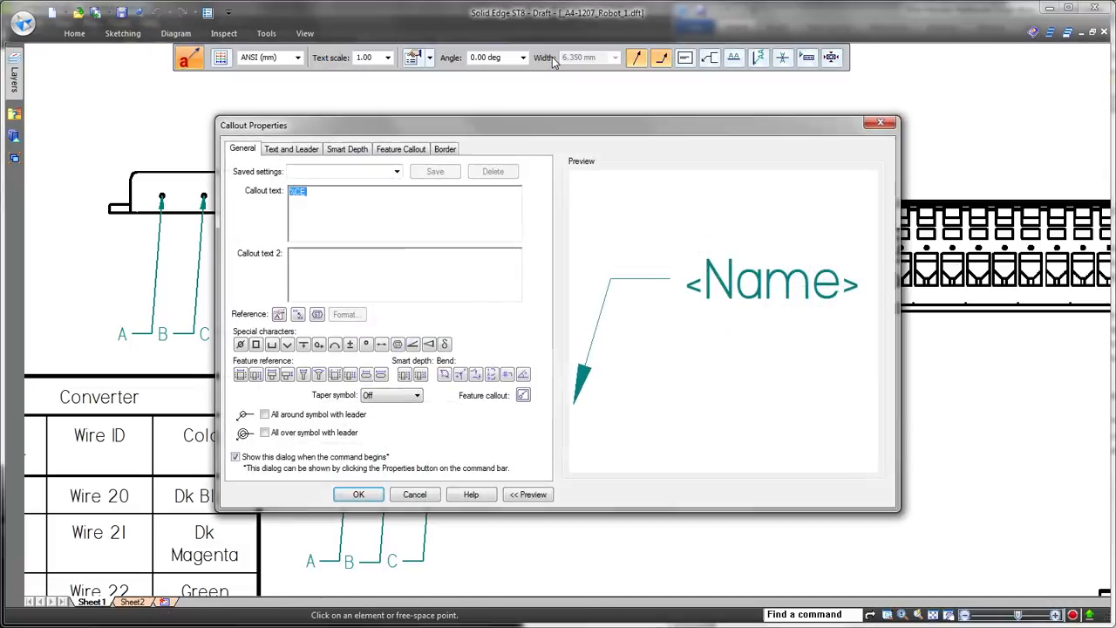
click(316, 314)
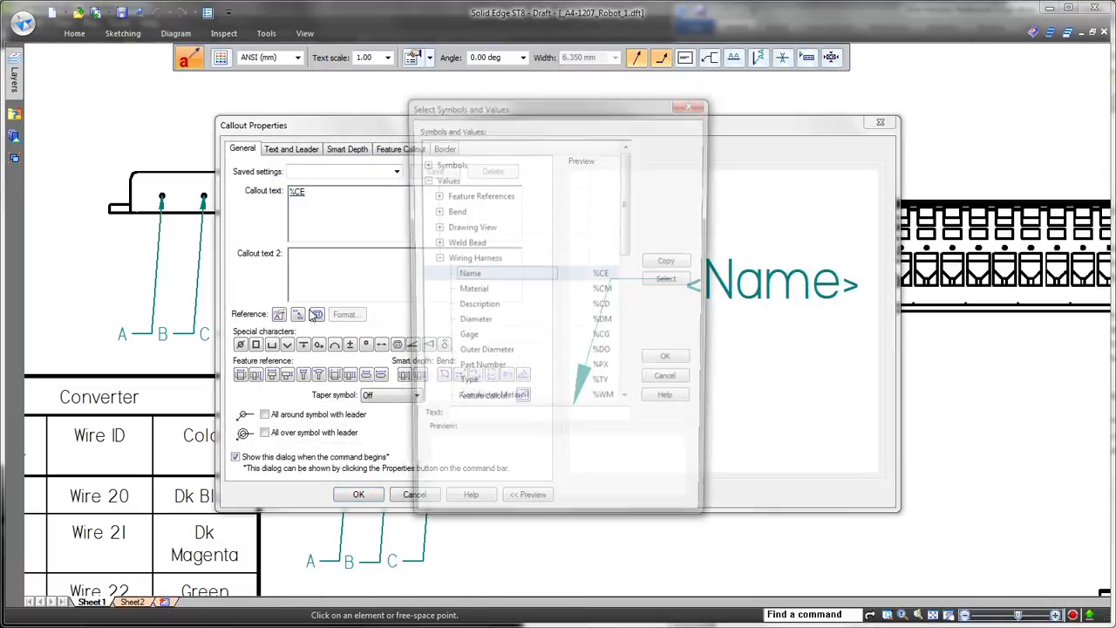
click(535, 276)
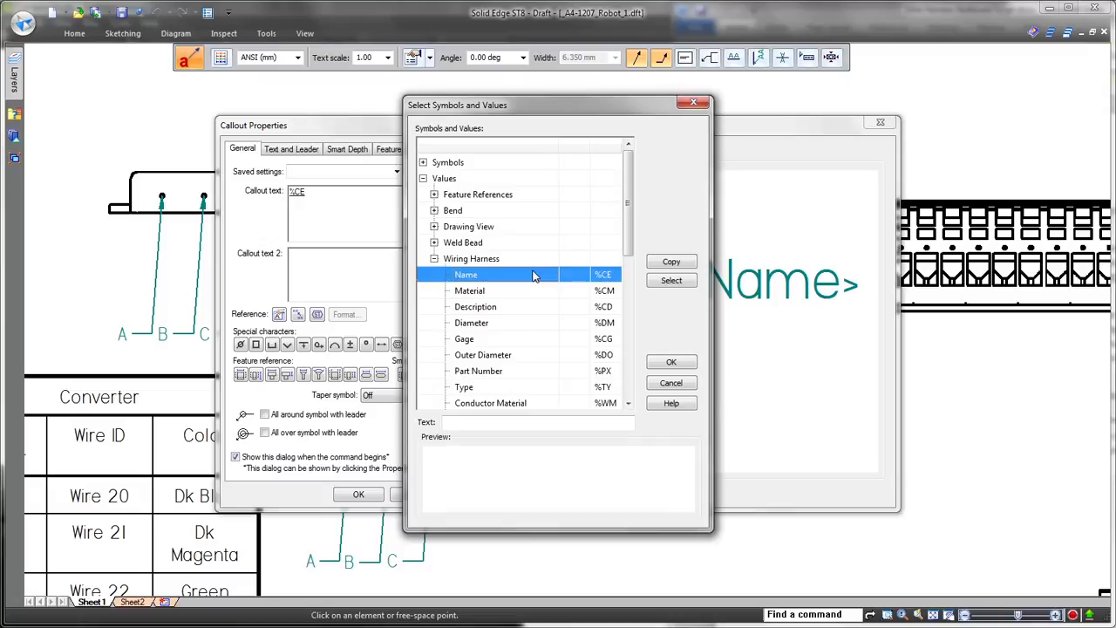
click(670, 362)
click(360, 495)
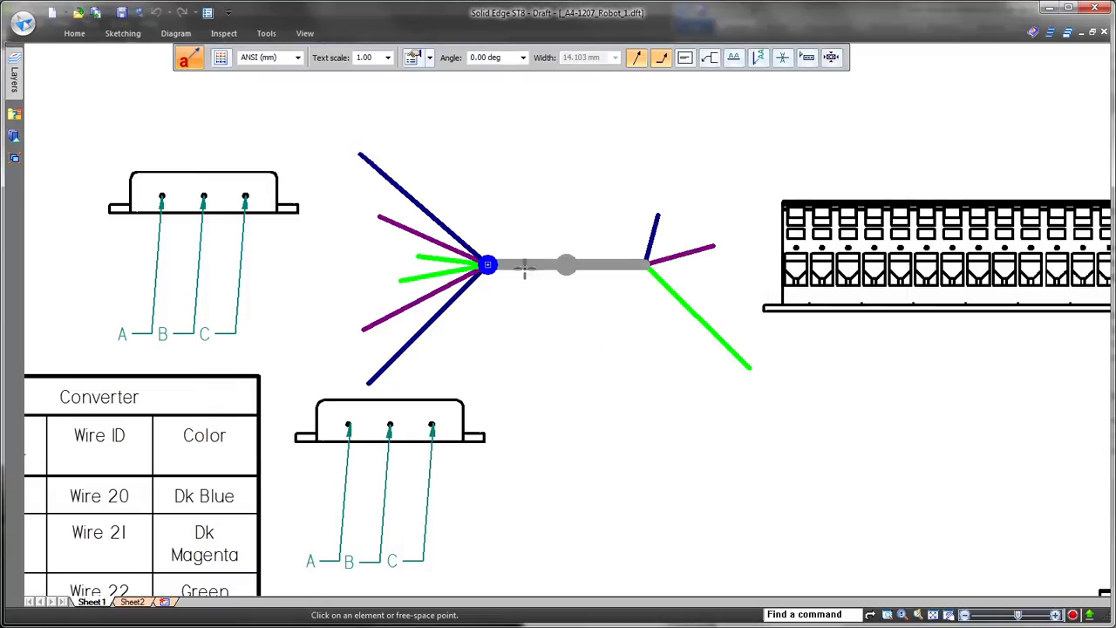
Step: Place name callouts on the blue splice, the gray cable and the green wire at the cable's far end
click(488, 263)
click(534, 133)
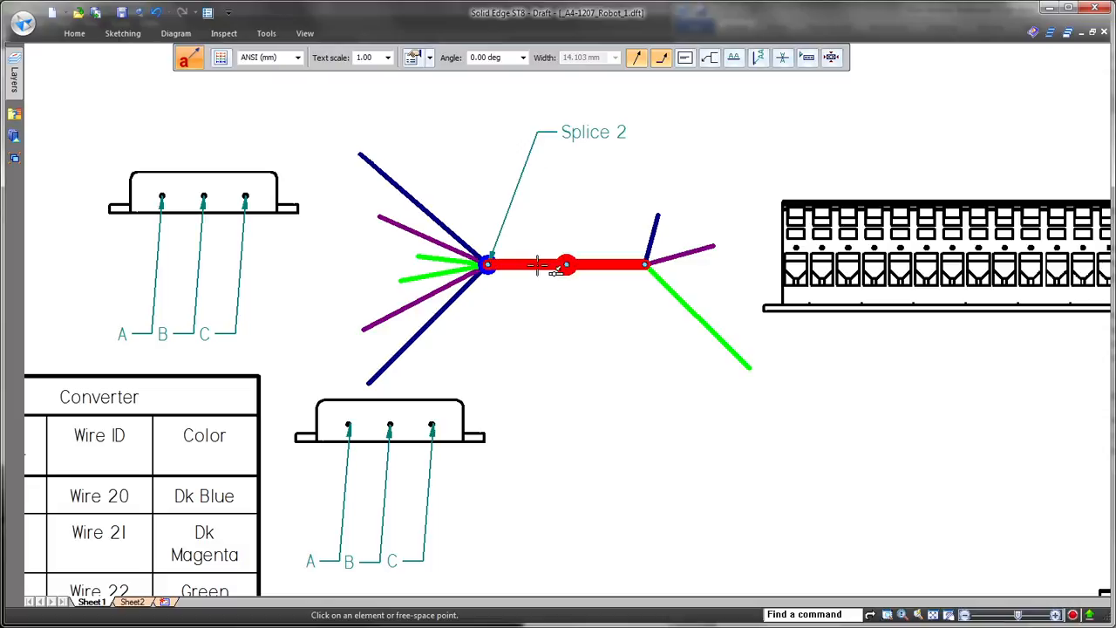
click(538, 265)
click(557, 358)
click(698, 320)
click(724, 442)
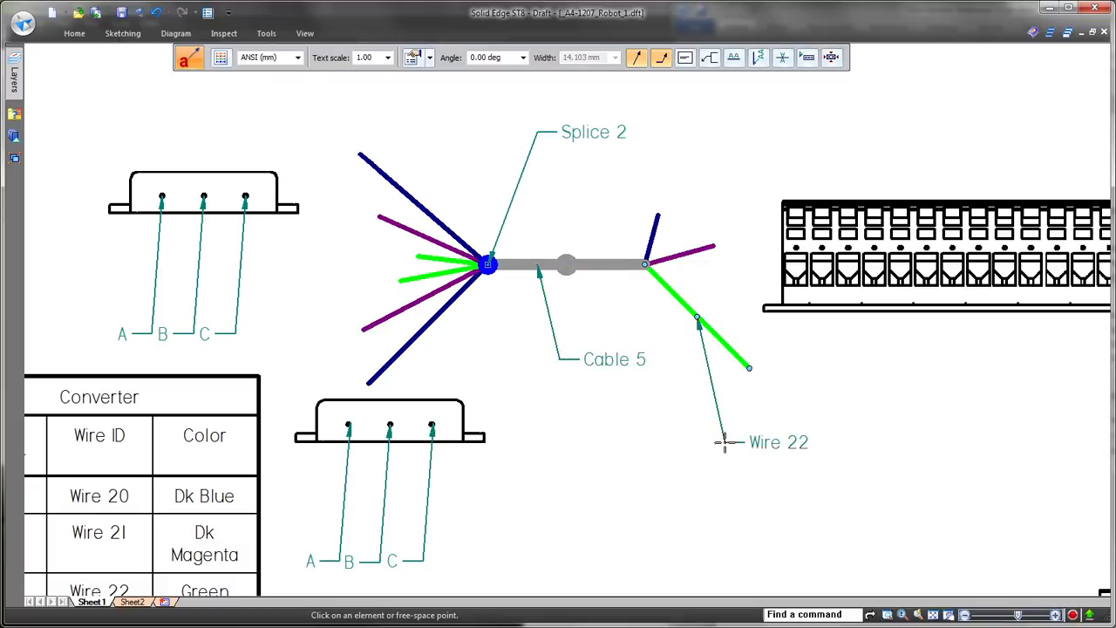
key(Escape)
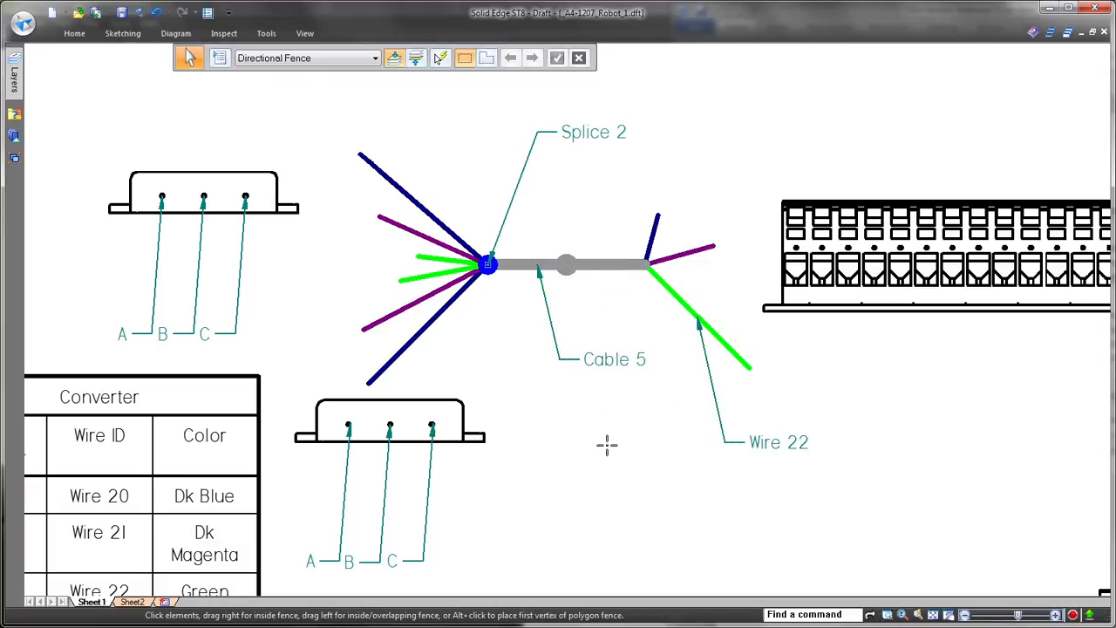
Step: Place a nailboard view of the robot assembly at the centre of Sheet2, using the default nailboard options
scroll(580, 393, down, 3)
middle_drag(580, 394, 580, 298)
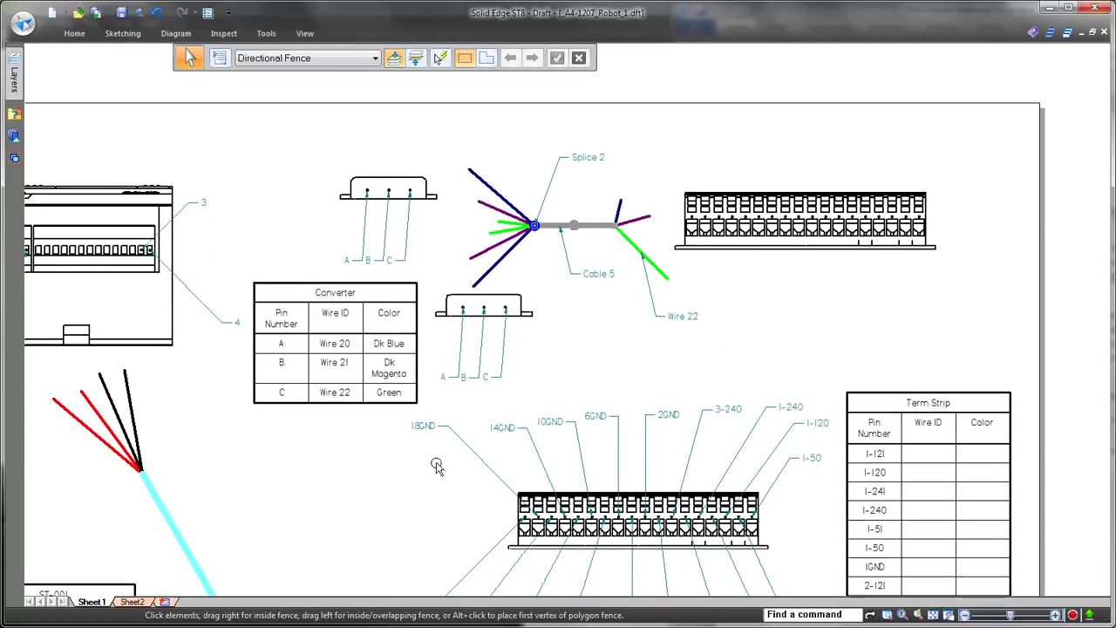
click(135, 601)
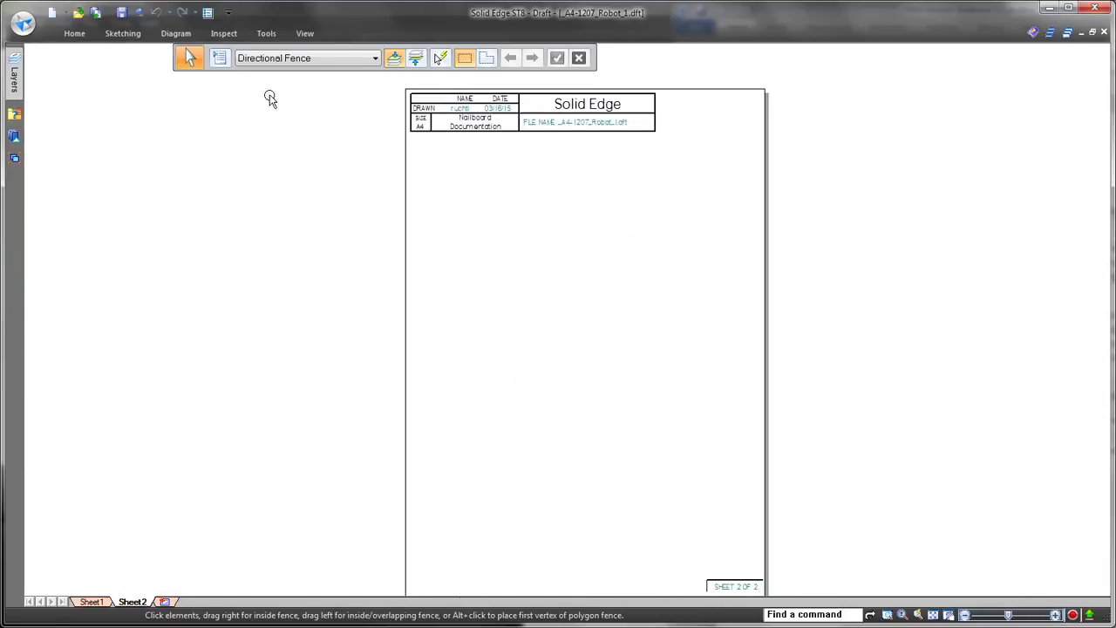
click(177, 35)
click(118, 77)
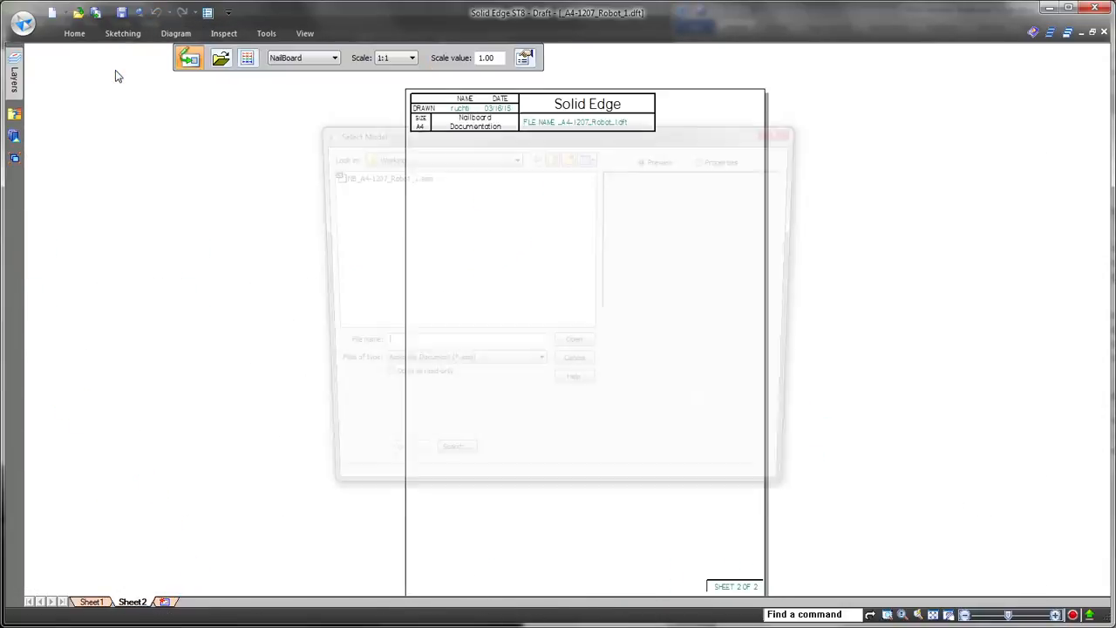
double_click(377, 176)
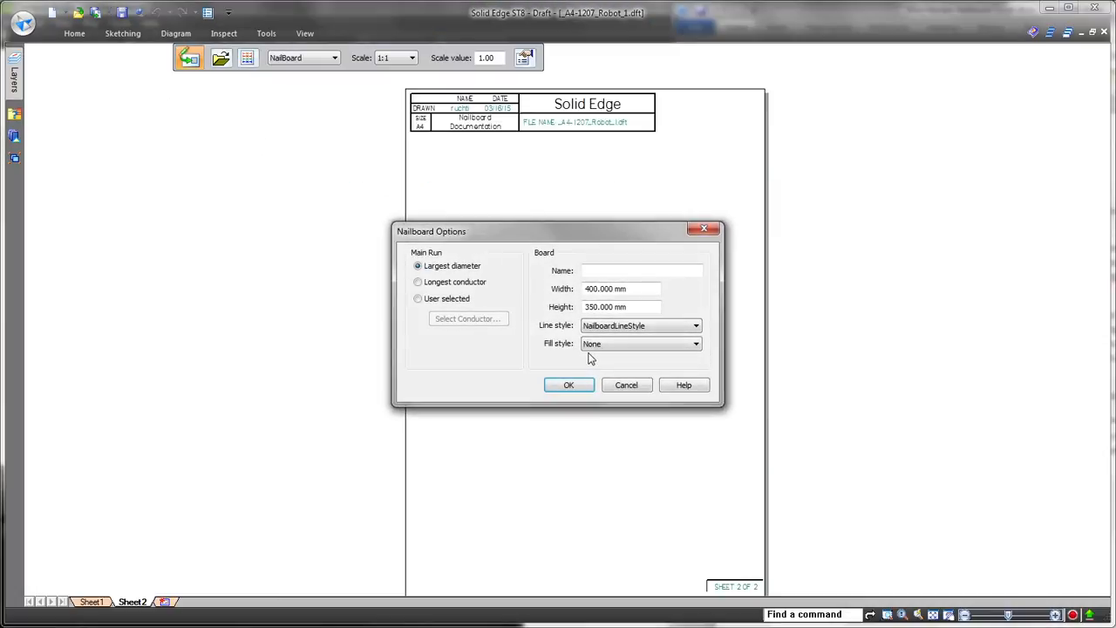
click(569, 385)
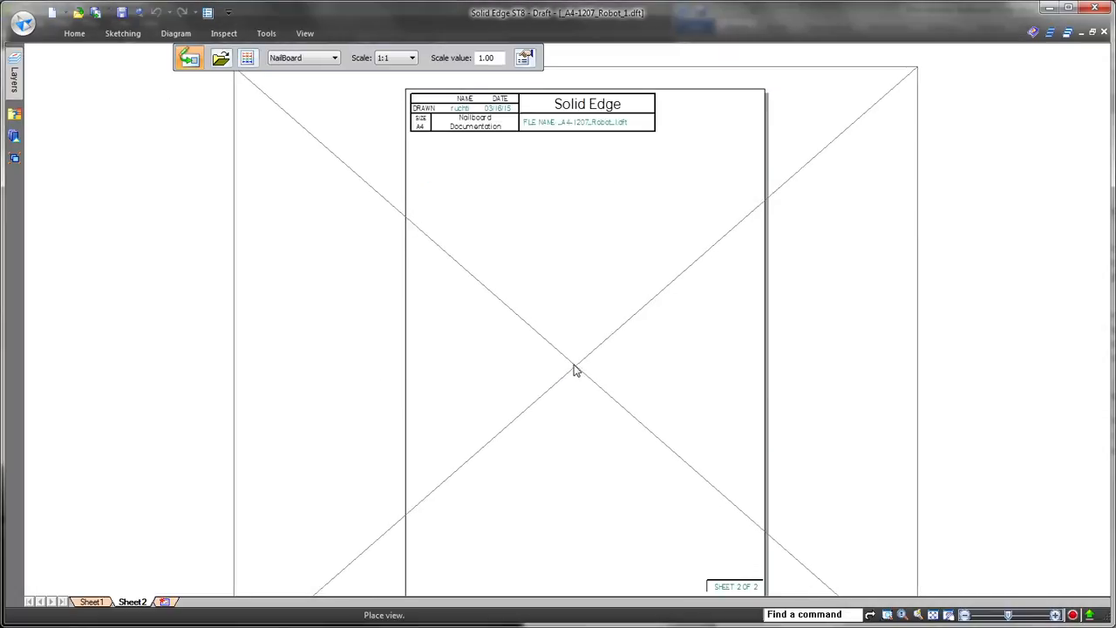
click(573, 368)
Step: Set the scale of the nailboard view on Sheet2 to 1:2
scroll(528, 241, down, 4)
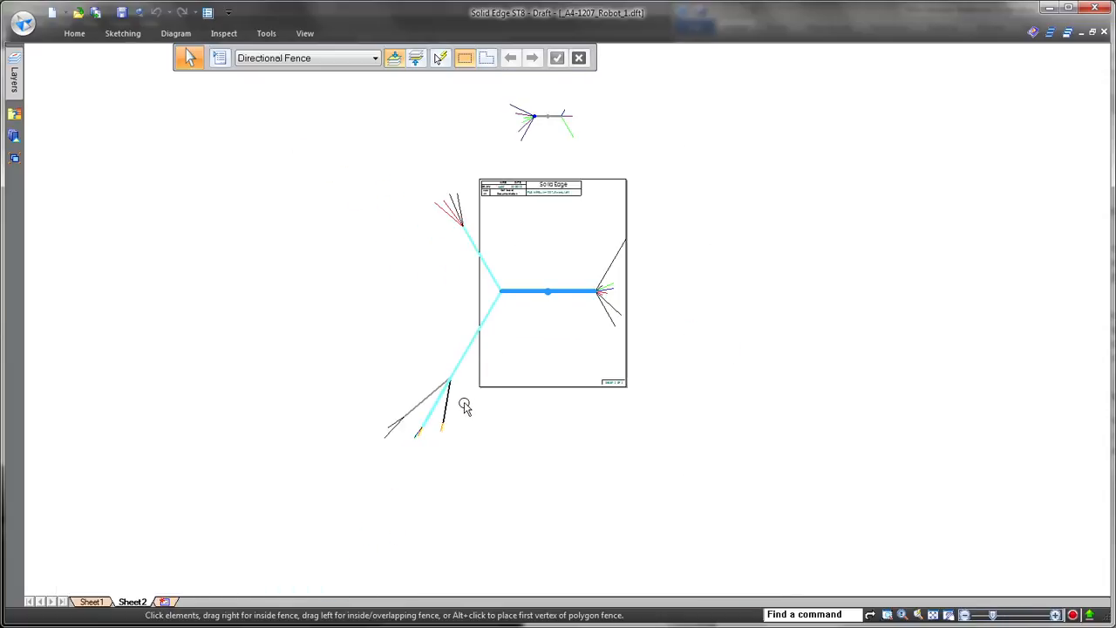
click(461, 416)
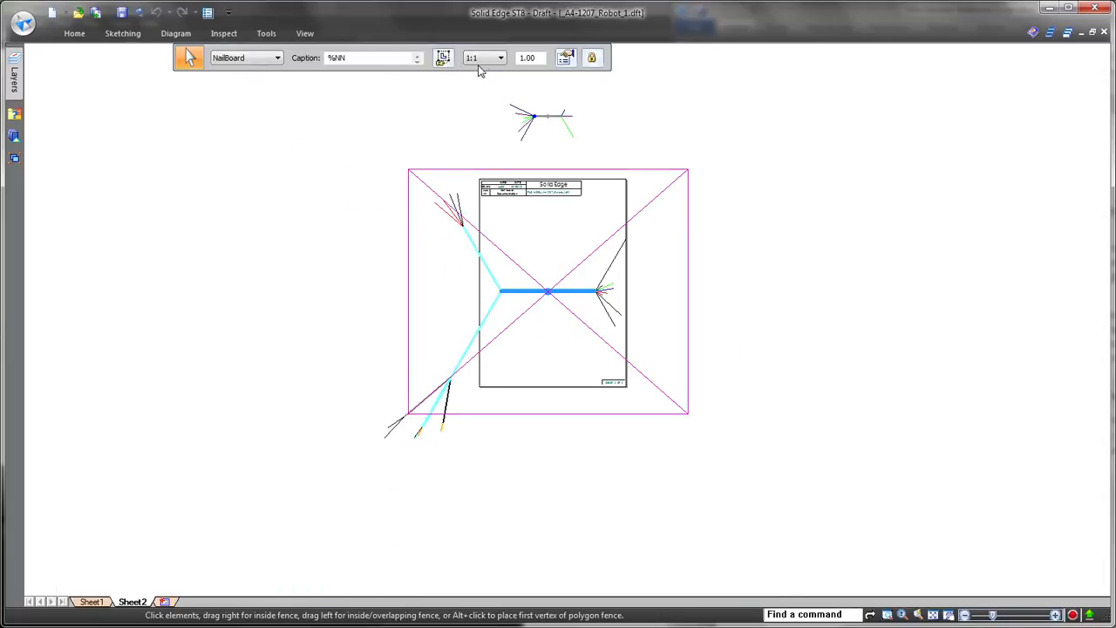
click(481, 58)
click(479, 140)
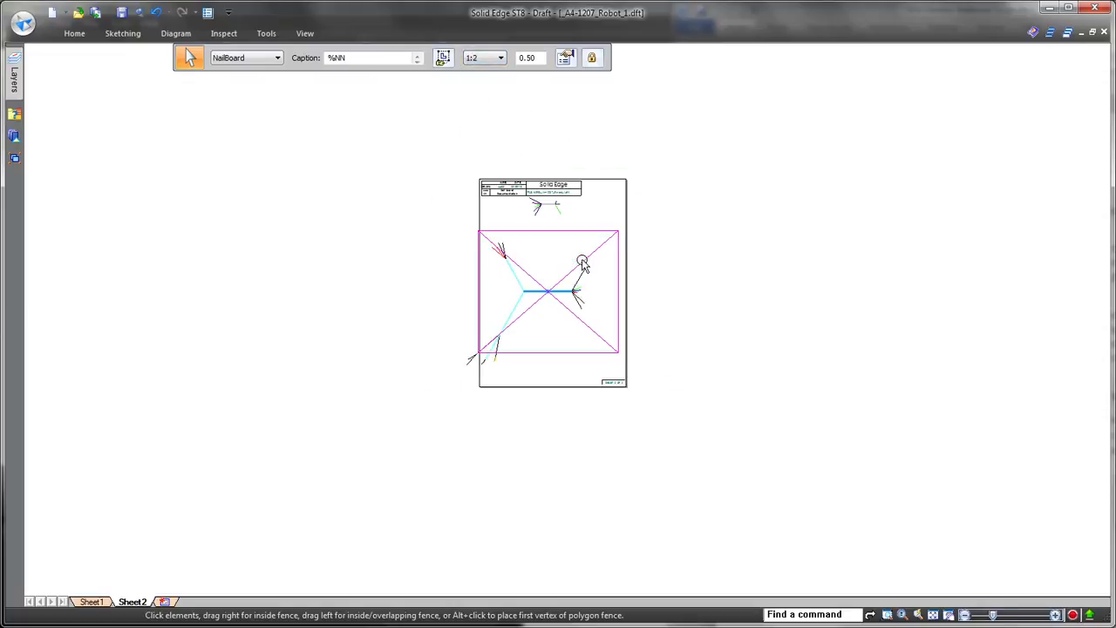
Step: Move the small spliced converter cable on the nailboard down from the title block into the space above the main bundle
scroll(583, 264, up, 4)
click(562, 336)
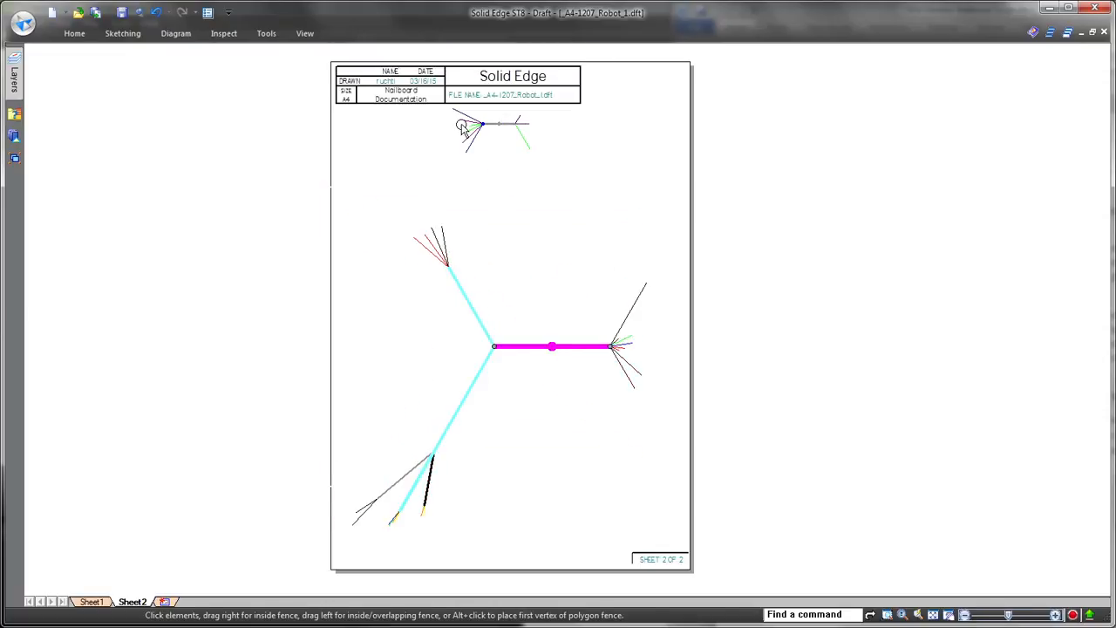
drag(511, 130, 557, 203)
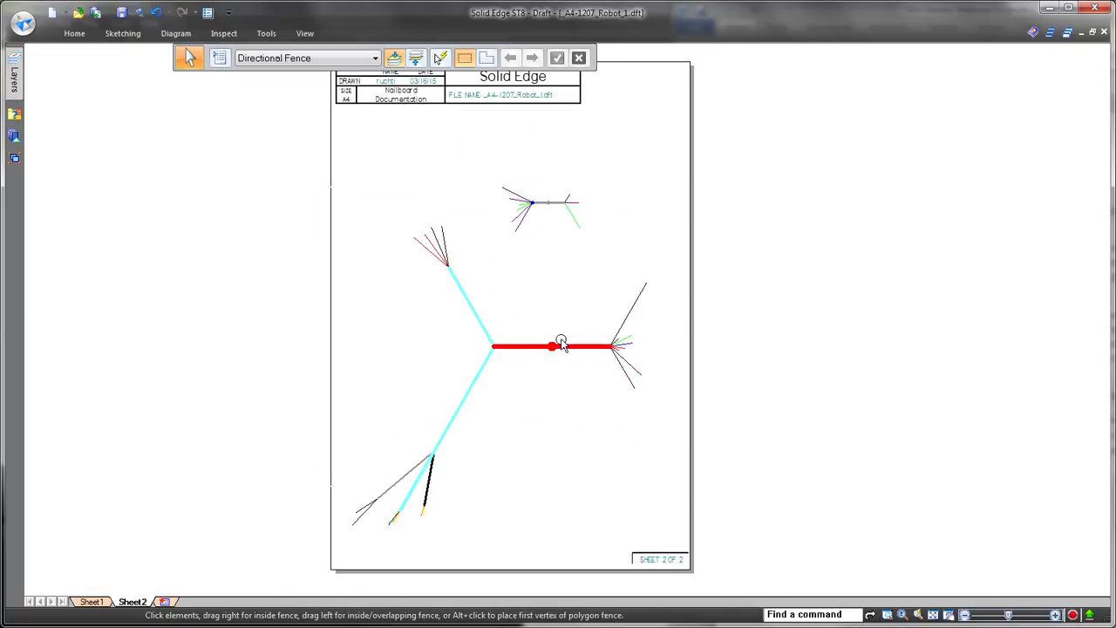
Step: Create a Wire Run List conductor table from the nailboard view on Sheet2, placed on its own table sheets
scroll(559, 259, up, 2)
middle_drag(550, 270, 559, 226)
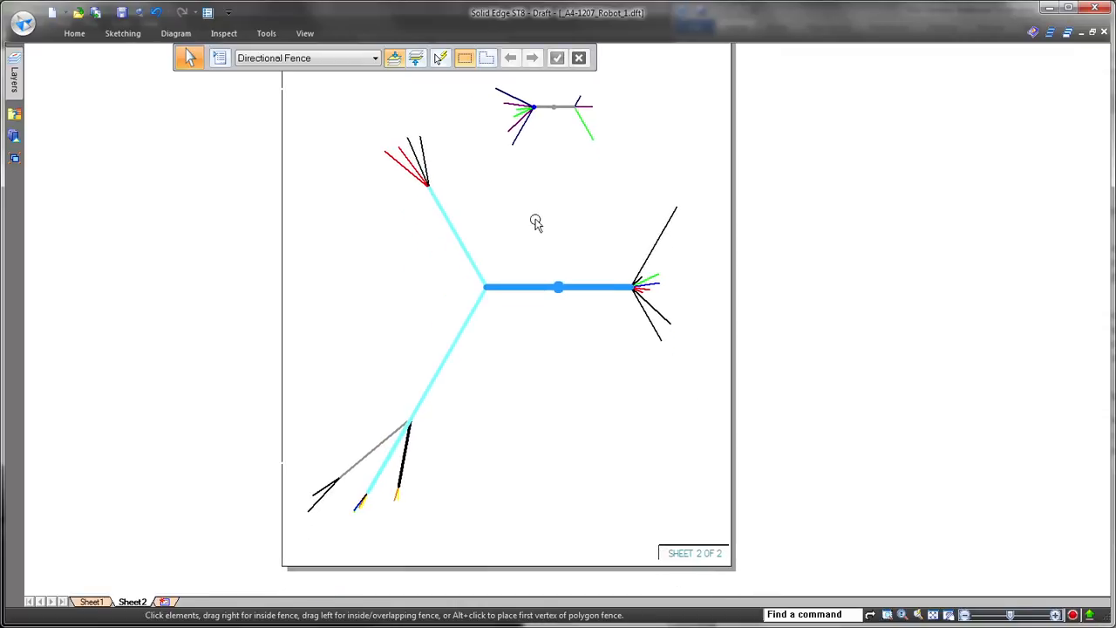
click(175, 33)
click(255, 77)
click(479, 277)
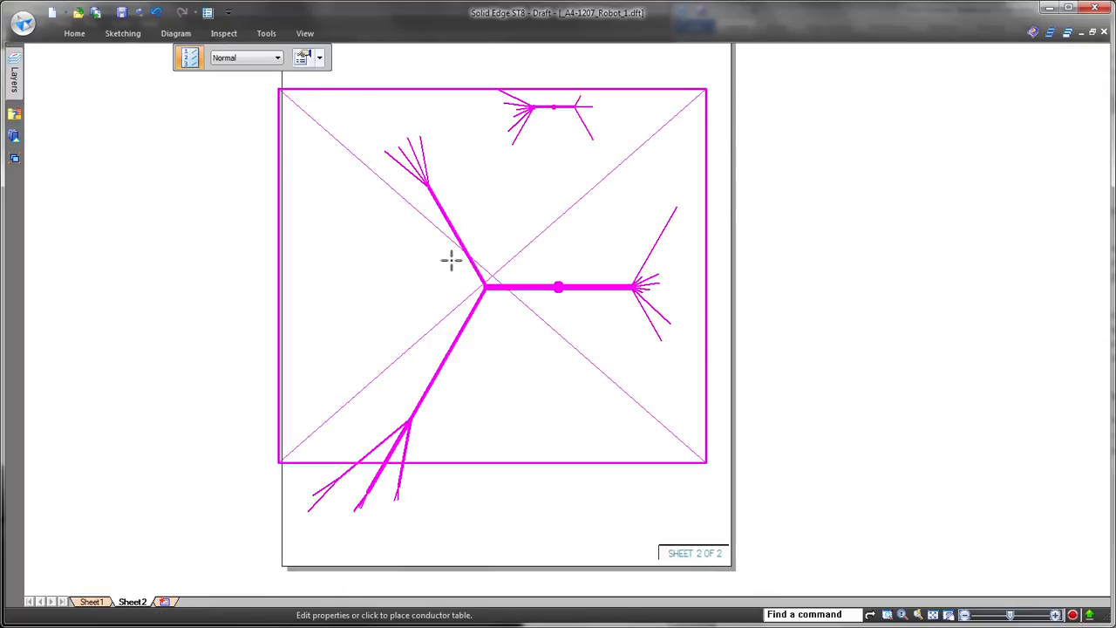
click(320, 60)
click(335, 84)
click(416, 271)
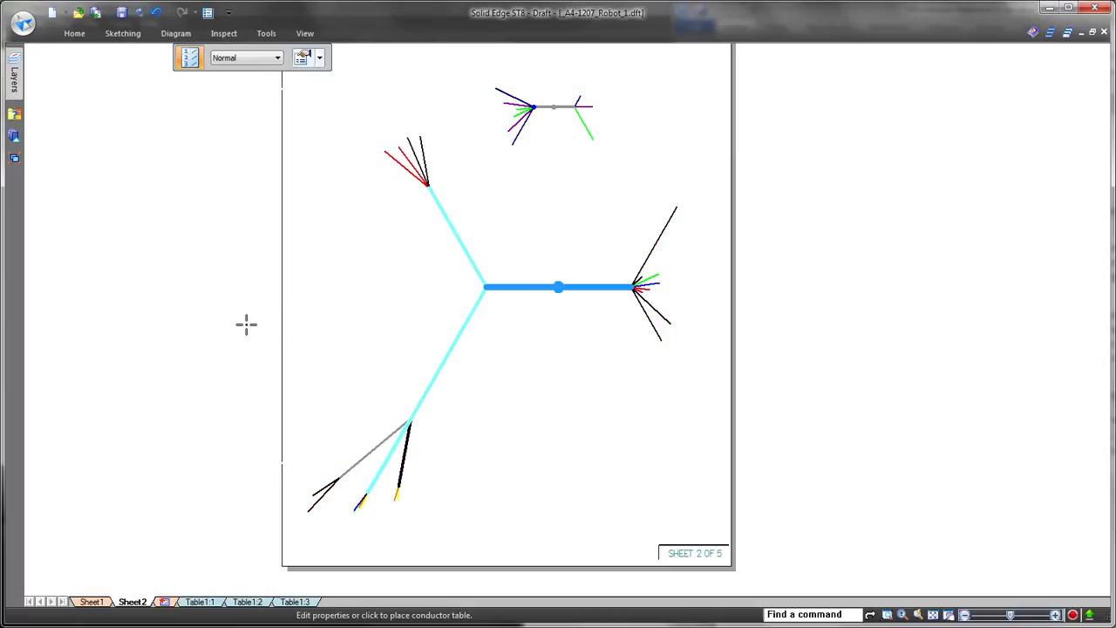
key(Escape)
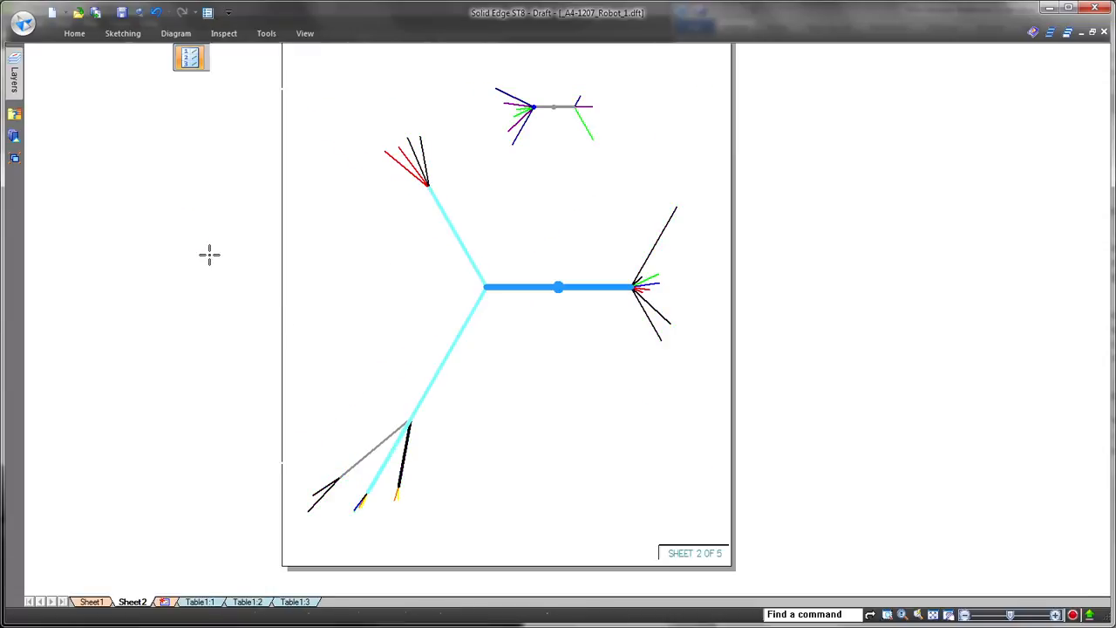
Step: Review the wire run list on the Table1:1, Table1:2 and Table1:3 sheets and return to Sheet1
click(209, 601)
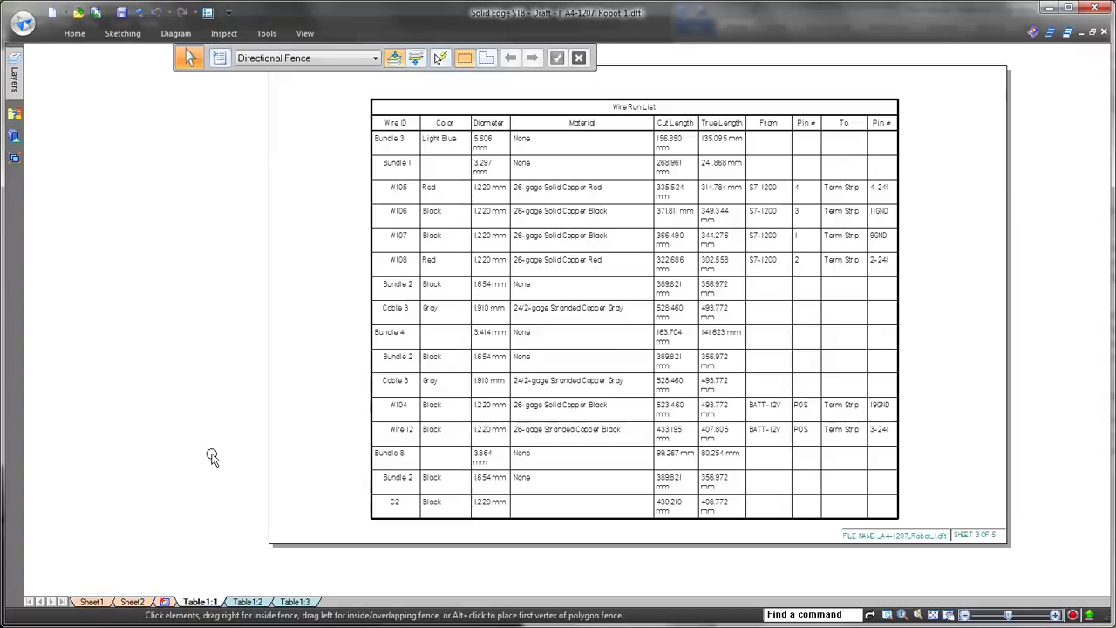
click(247, 602)
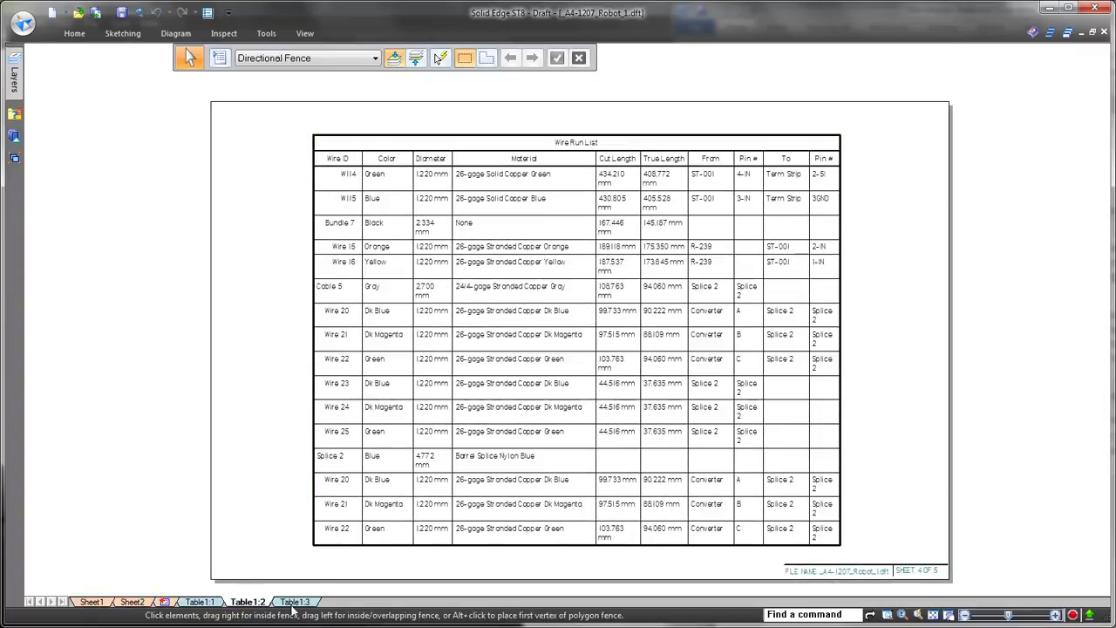
click(294, 602)
click(208, 603)
click(92, 602)
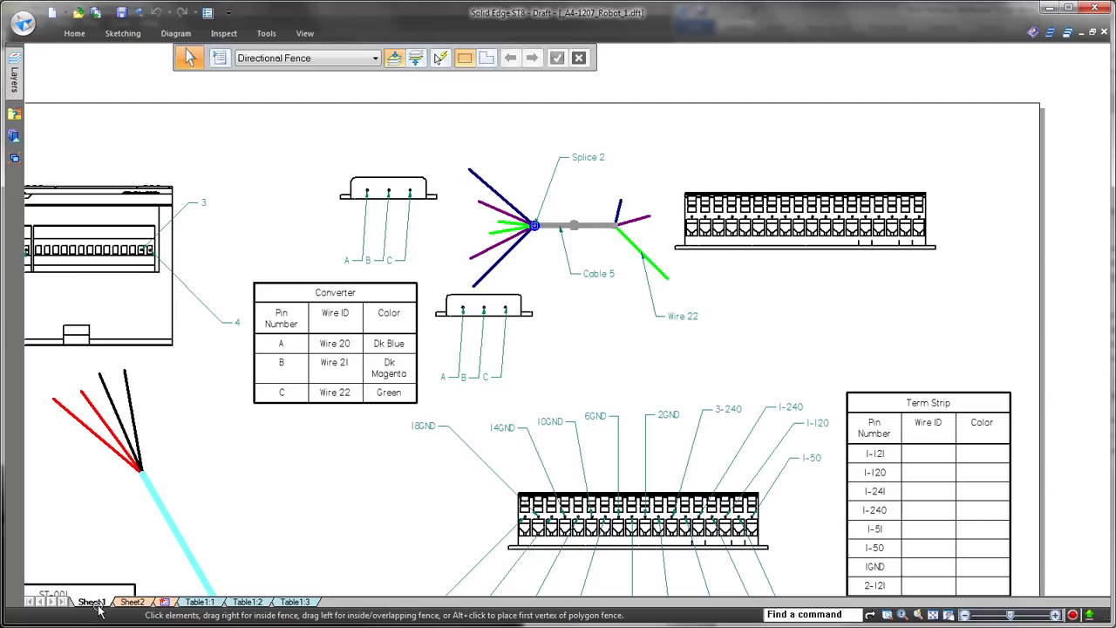